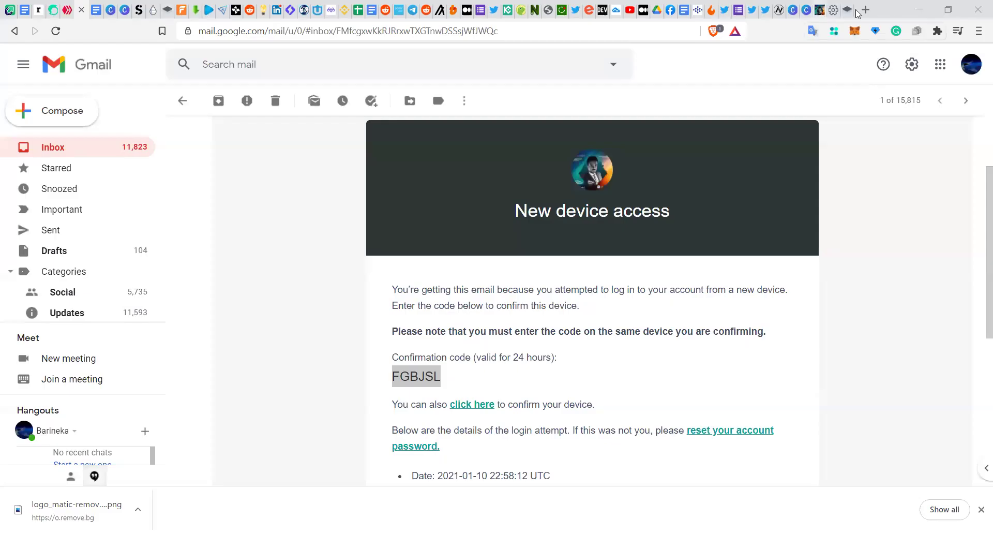
- Switch to the FlexClip editor and sign up with Facebook
click(866, 10)
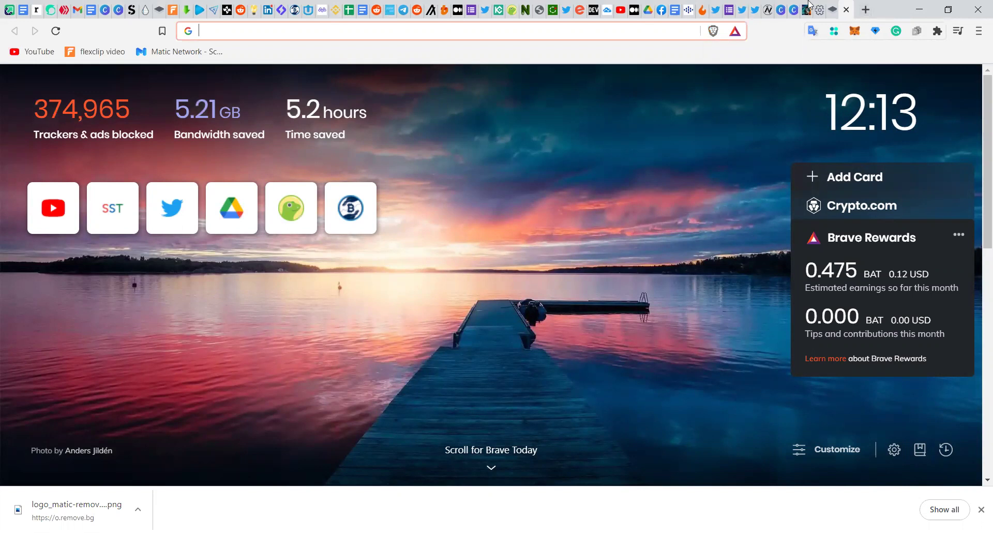
click(172, 12)
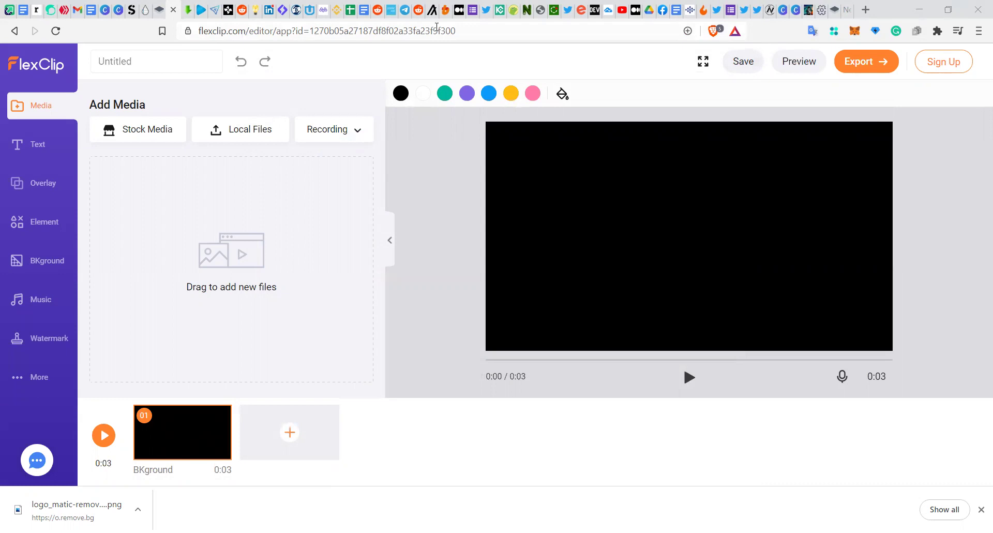
click(480, 32)
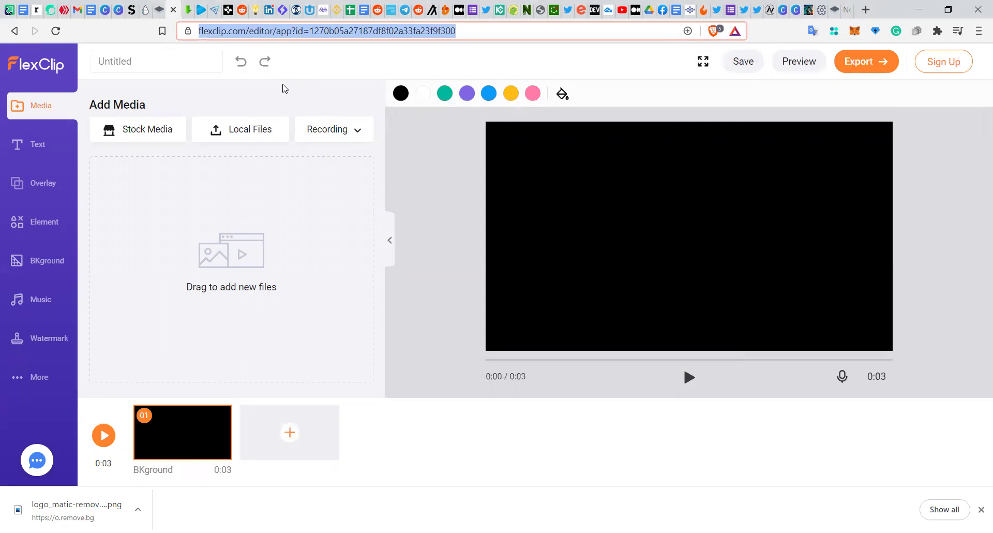
click(957, 63)
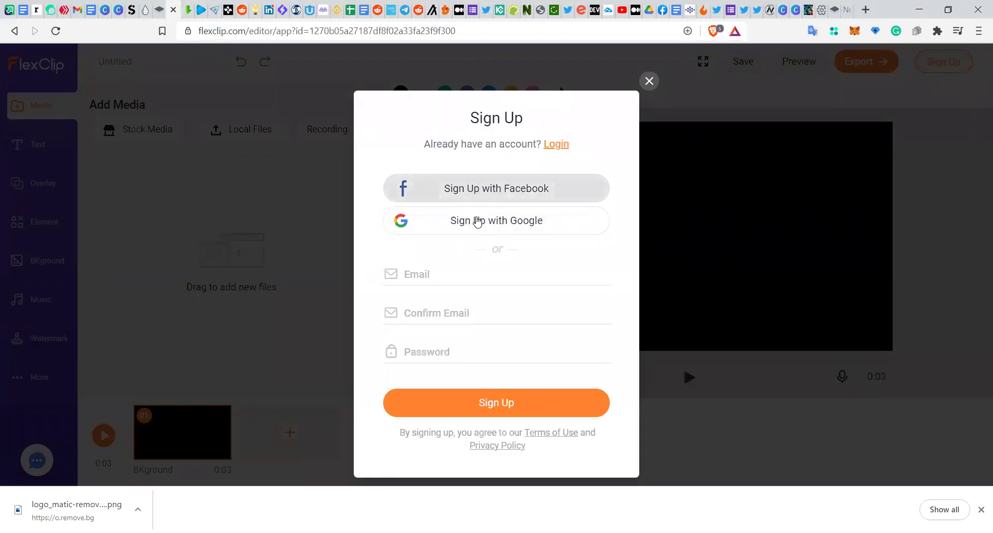
click(480, 190)
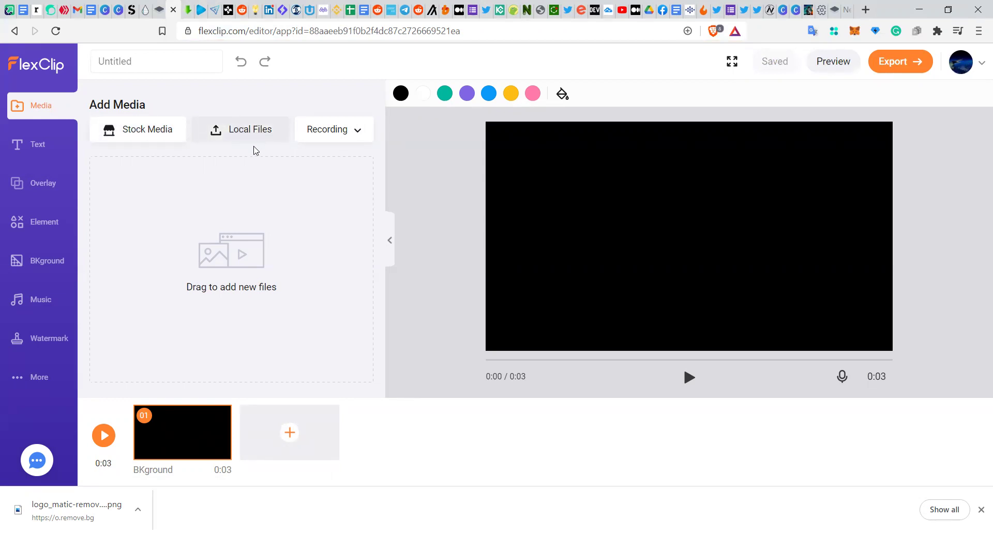
- Rename the untitled video project to "Agriculture blah blah"
click(359, 136)
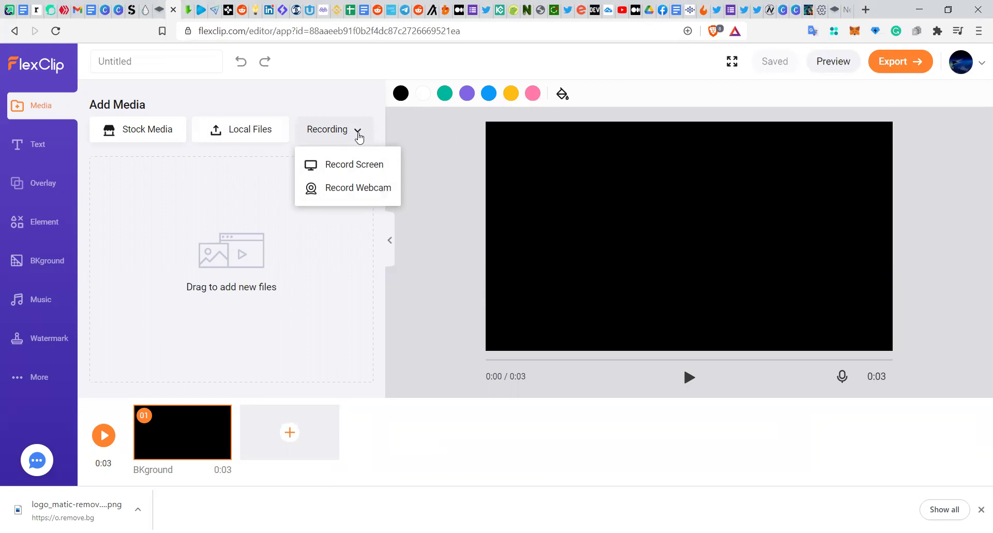
click(200, 66)
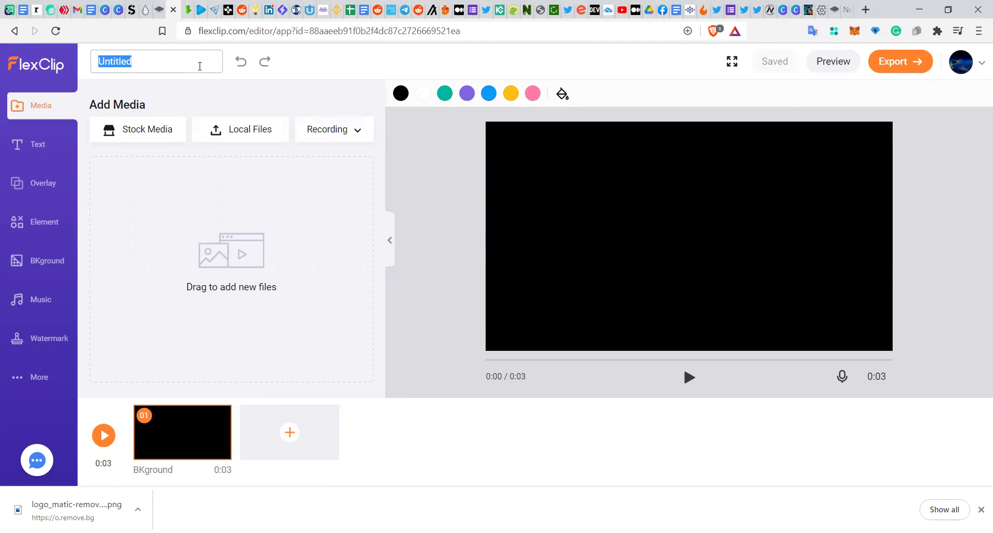
text(Agriculture)
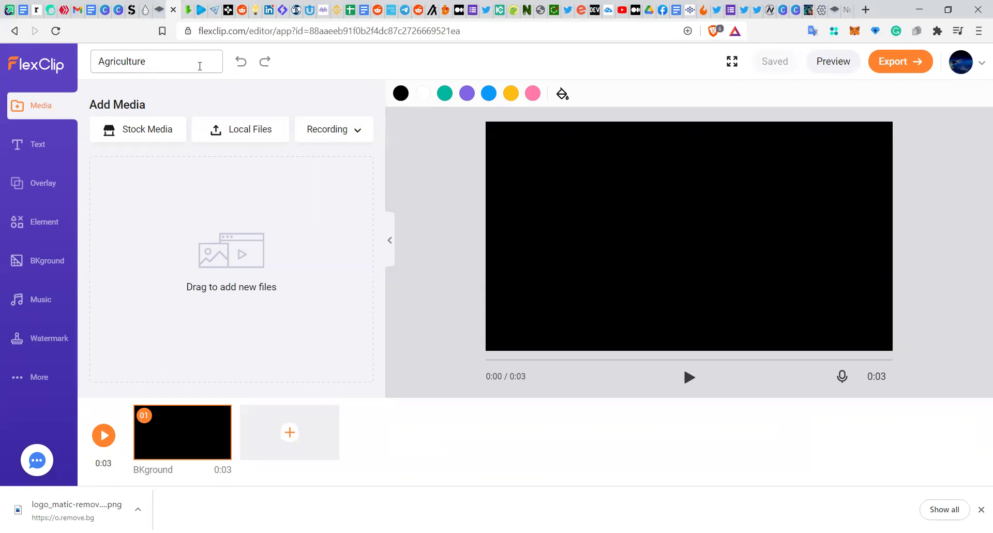
text( blah blah)
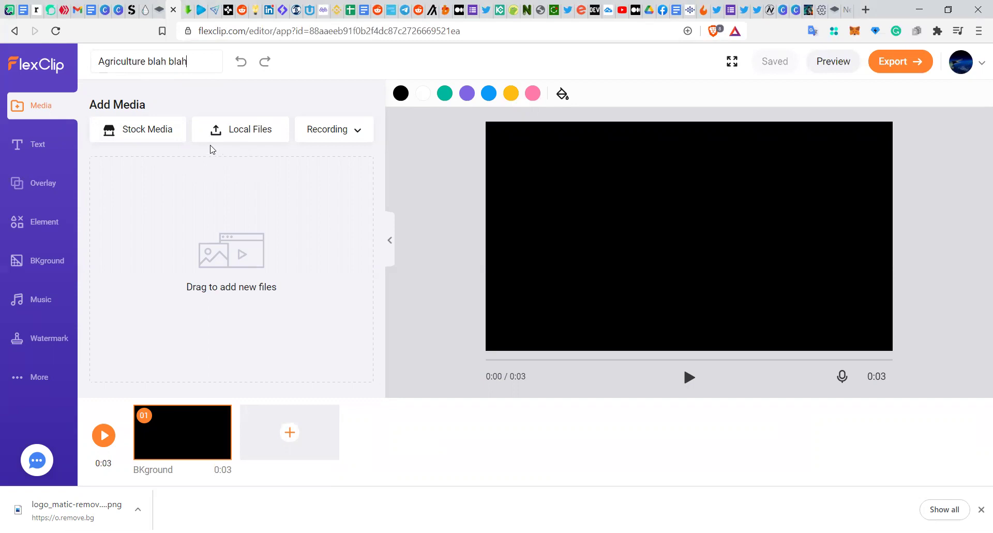
- Search the stock video library for "agriculture"
click(155, 132)
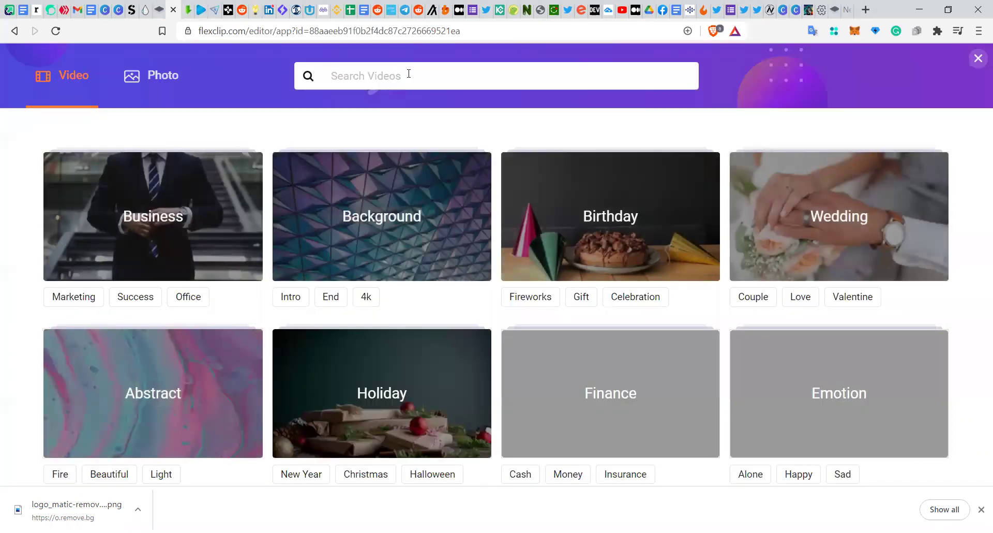
click(409, 74)
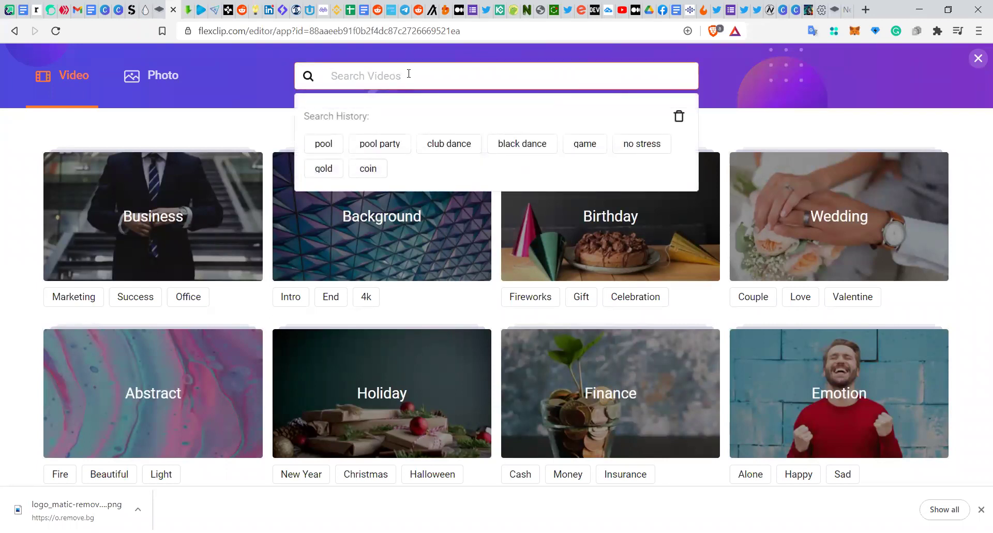
text(agriculture)
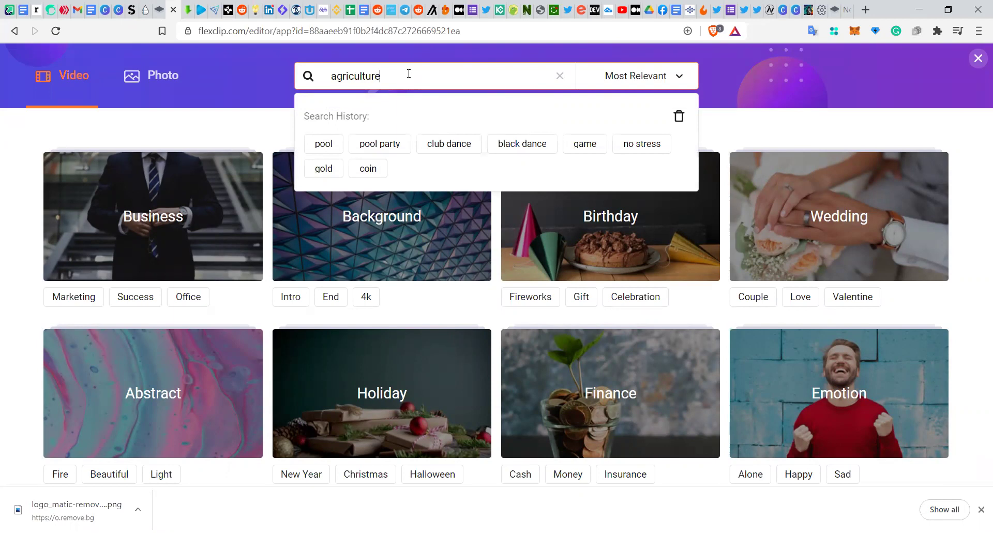
key(Return)
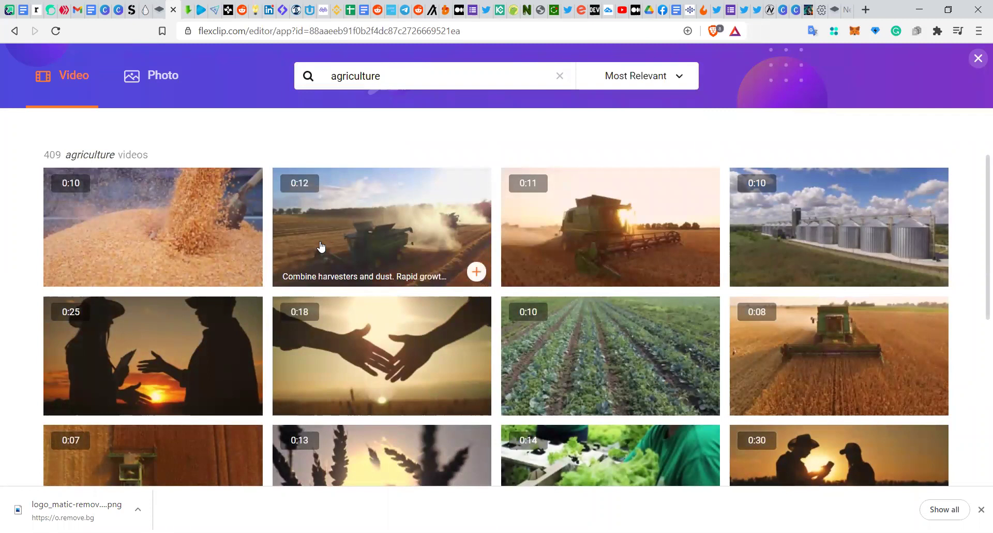
- Preview the 0:30 stock clip of an adult farmer holding a tablet in a corn field and add it to the media library
scroll(320, 246, down, 3)
scroll(320, 246, down, 4)
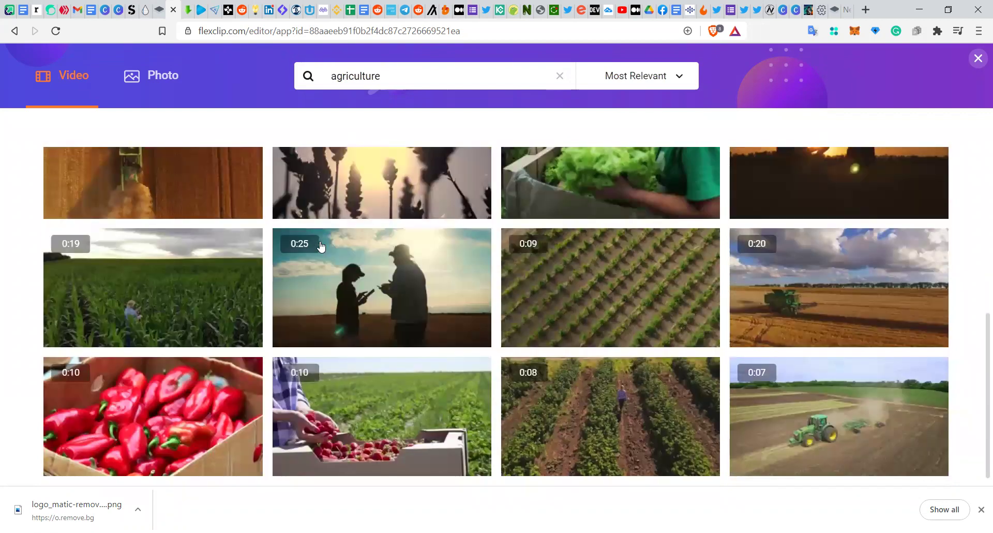
scroll(321, 246, down, 2)
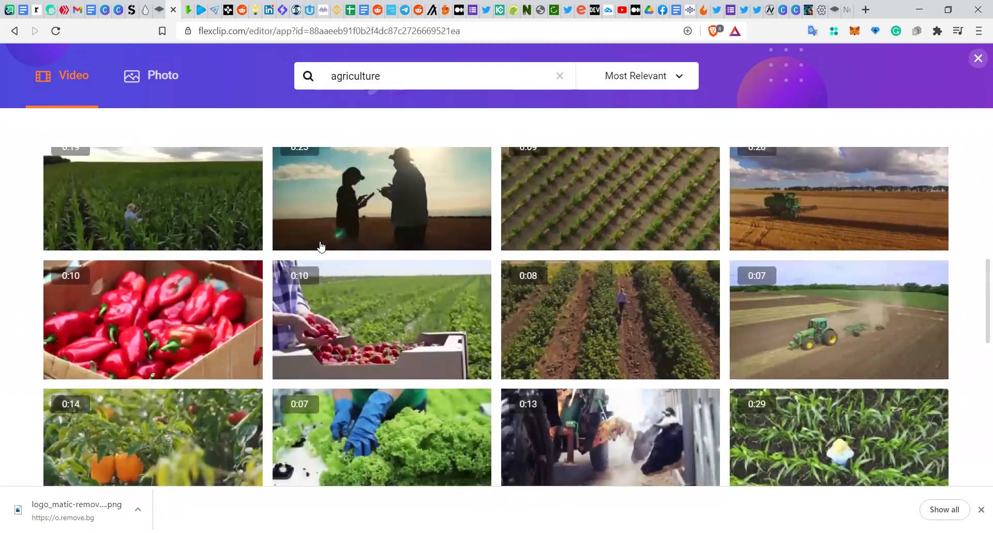
scroll(321, 246, down, 7)
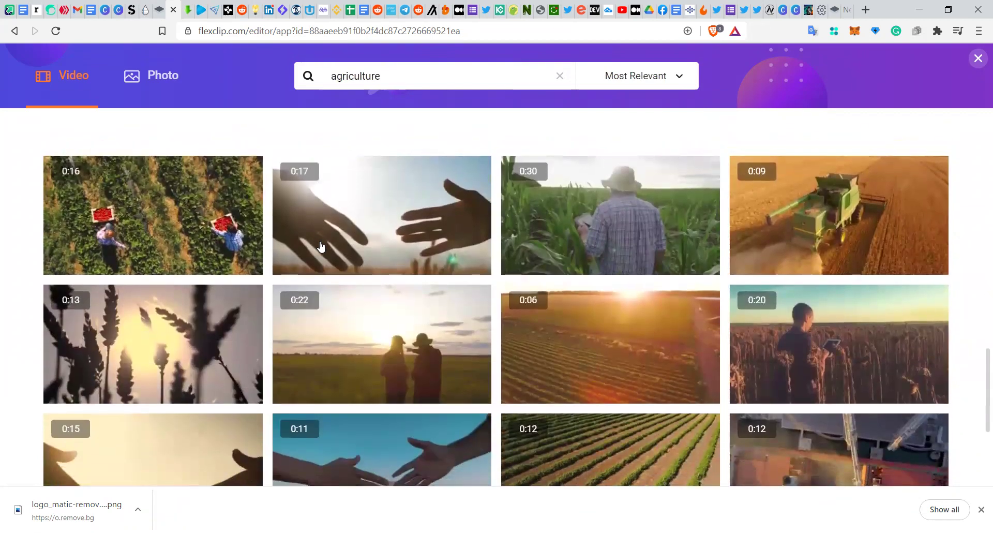
scroll(320, 246, up, 3)
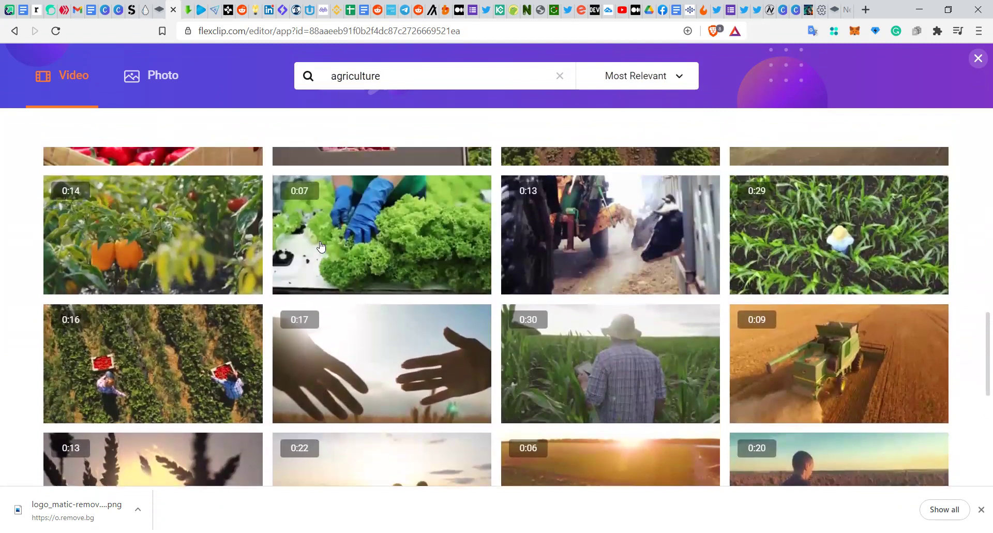
mouse_move(595, 340)
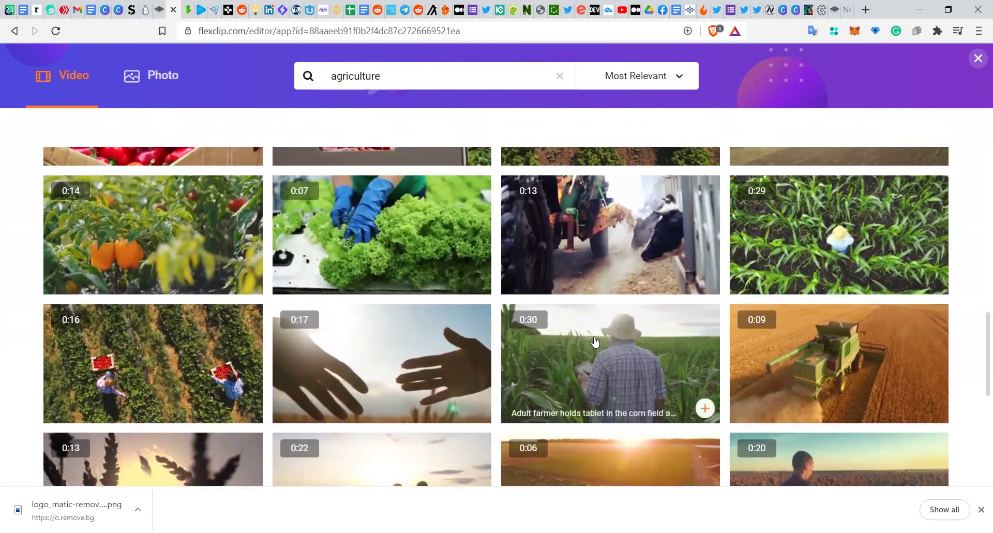
mouse_move(350, 220)
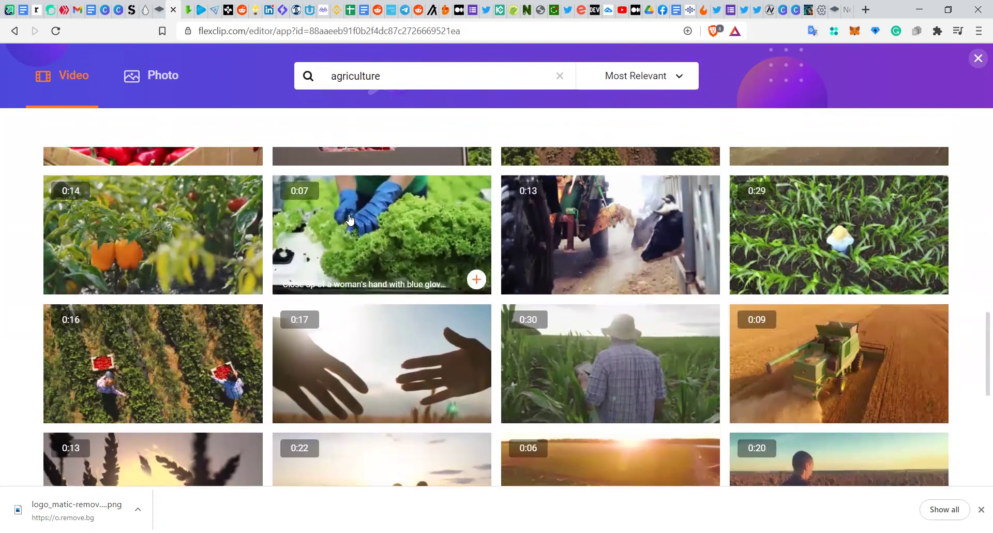
mouse_move(559, 355)
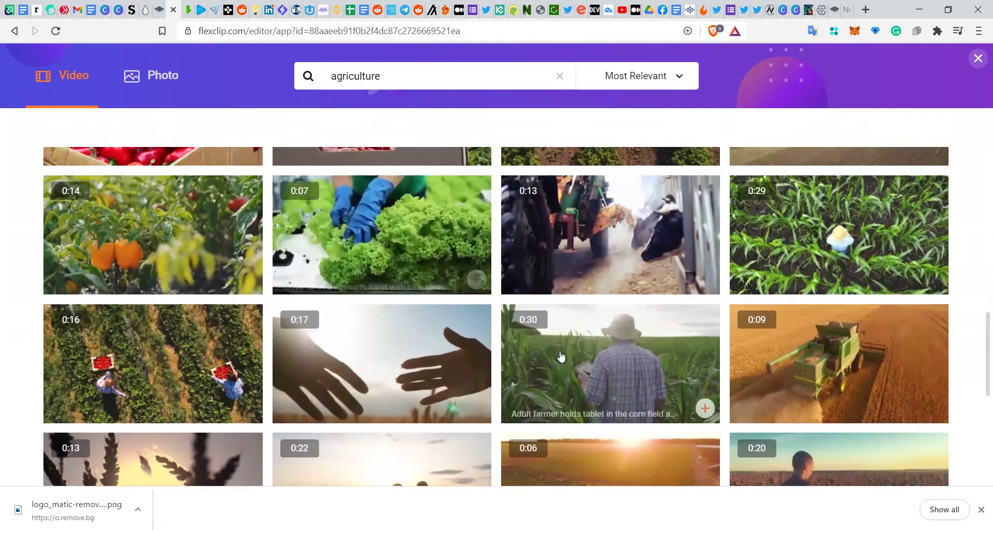
click(591, 356)
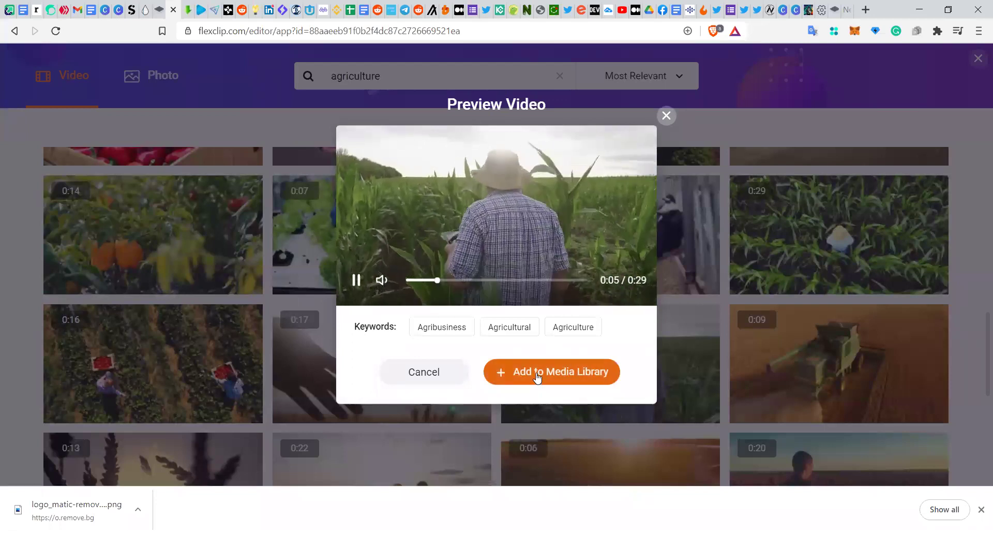
click(537, 375)
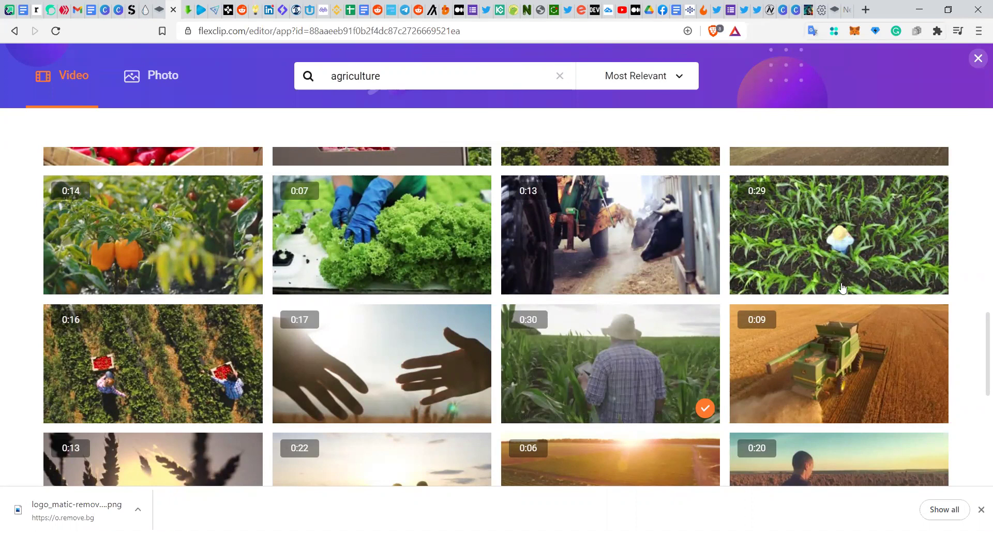
- Remove the farmer clip from the media library and add it back
click(649, 390)
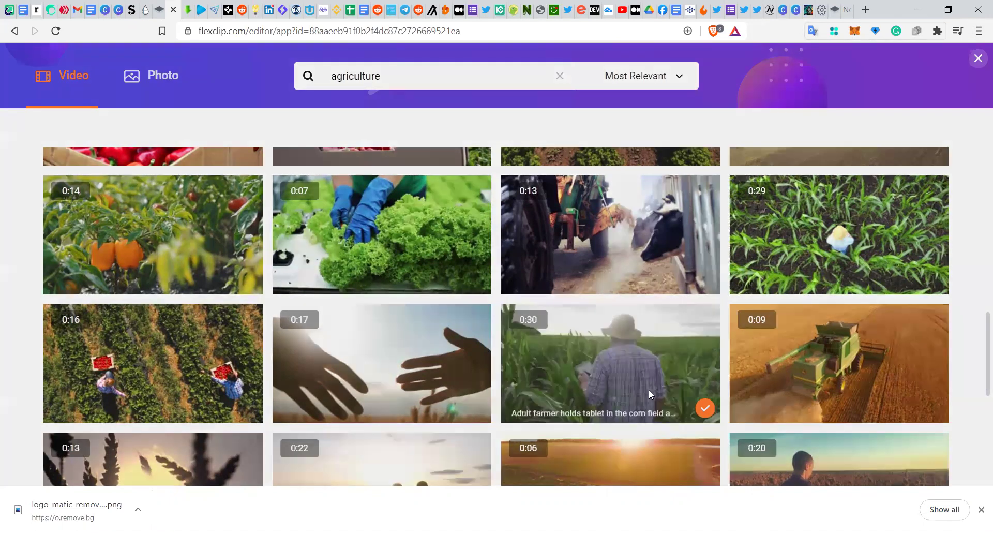
click(613, 370)
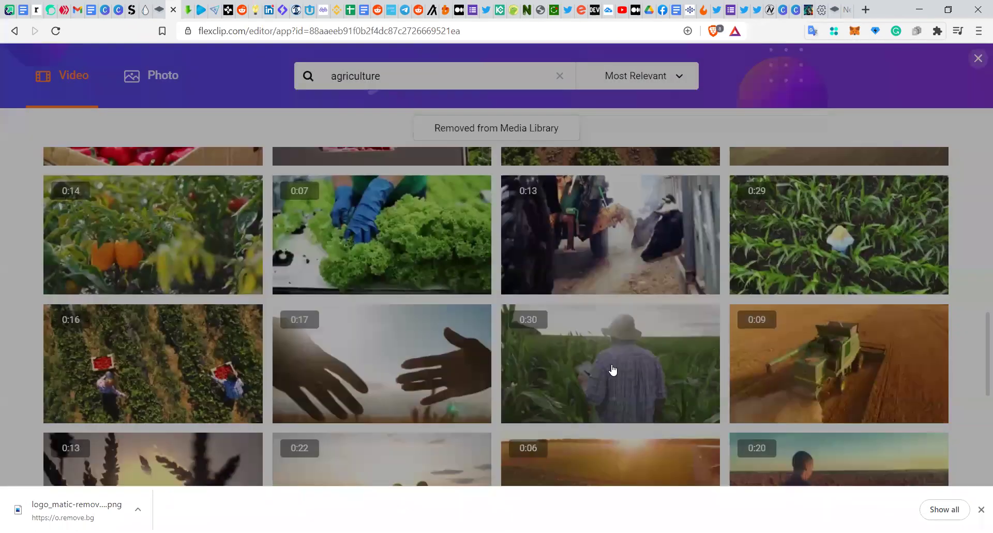
click(705, 408)
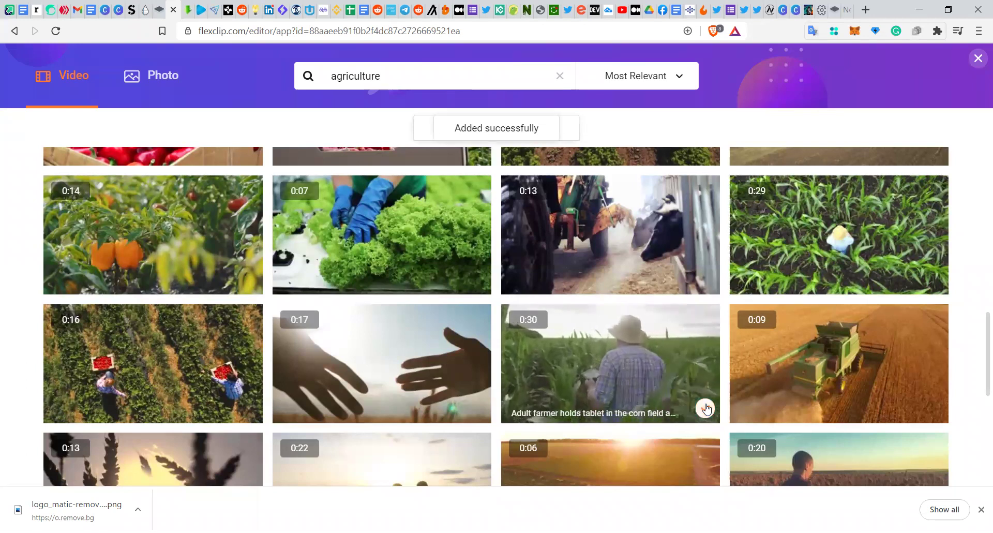
- Close the stock video library and play a preview of the project as it stands
click(978, 59)
mouse_move(981, 64)
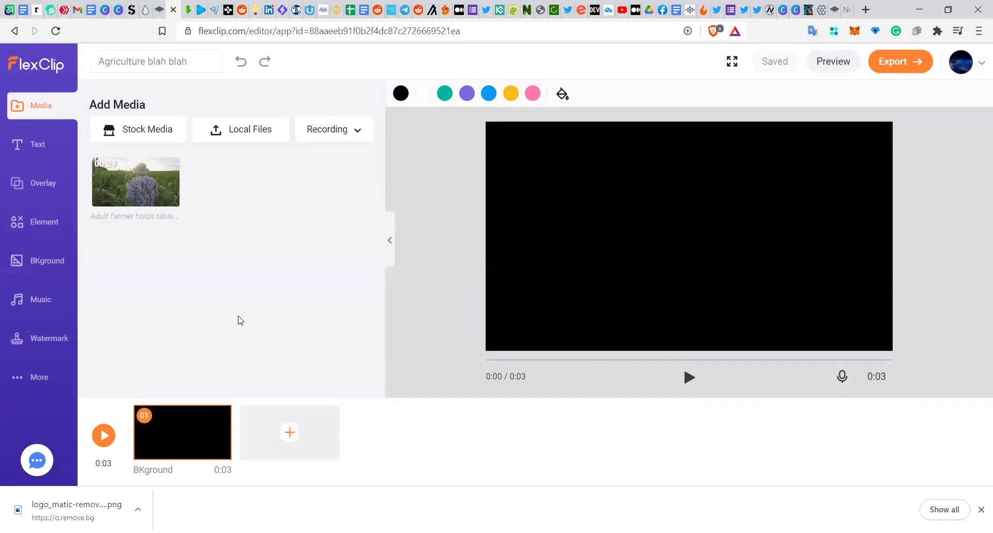
click(105, 436)
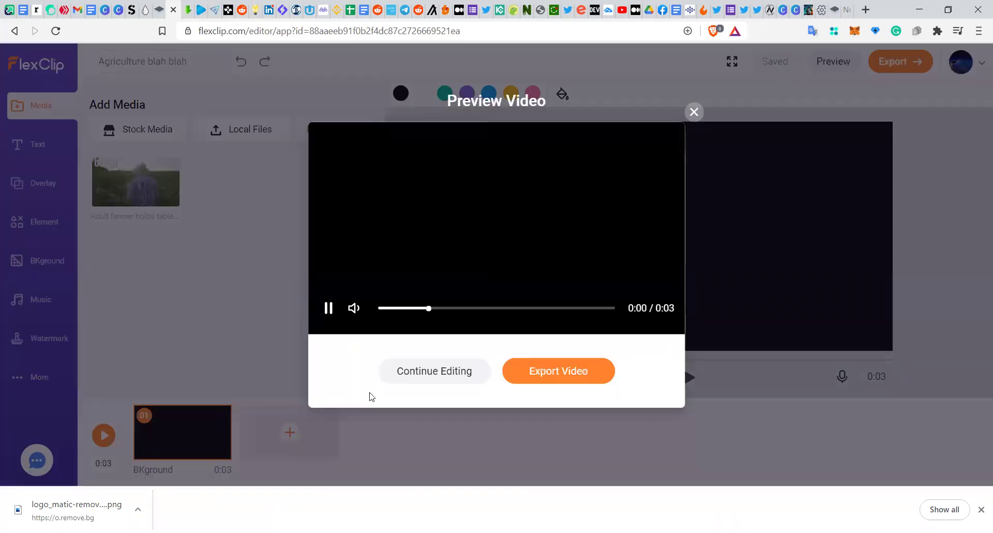
click(693, 108)
drag(165, 190, 712, 243)
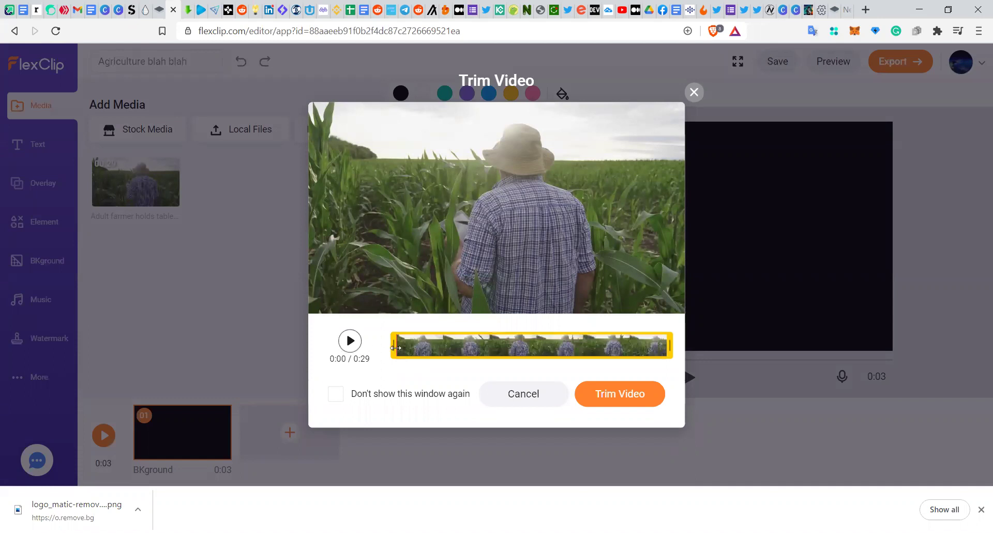
drag(394, 346, 402, 385)
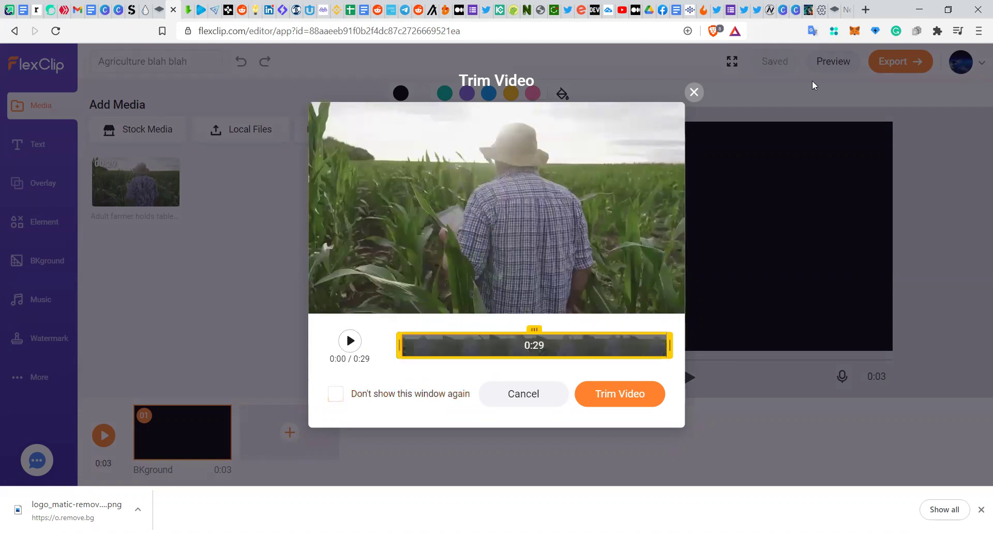
click(694, 93)
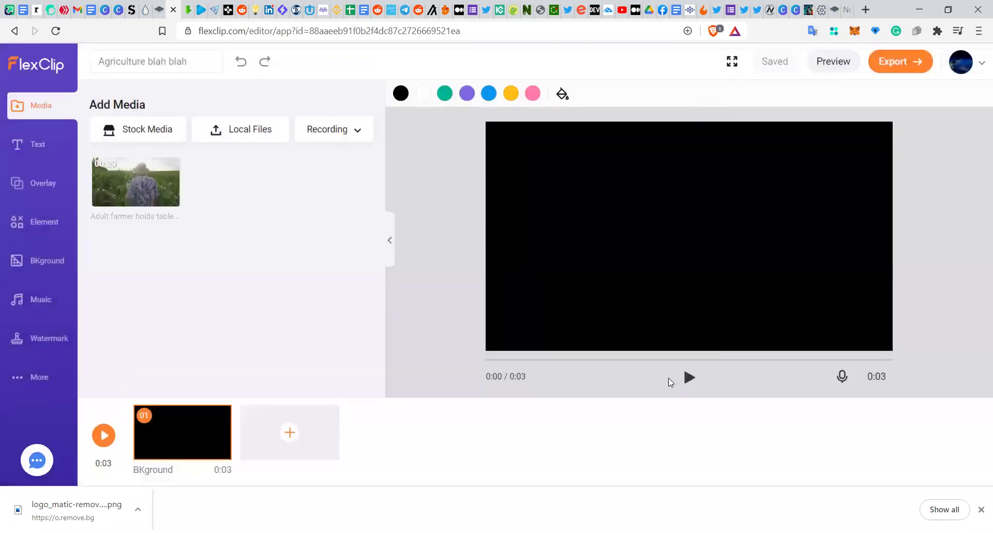
- Place the farmer clip from the media library into the black first scene at its full 0:29 length
drag(155, 197, 666, 282)
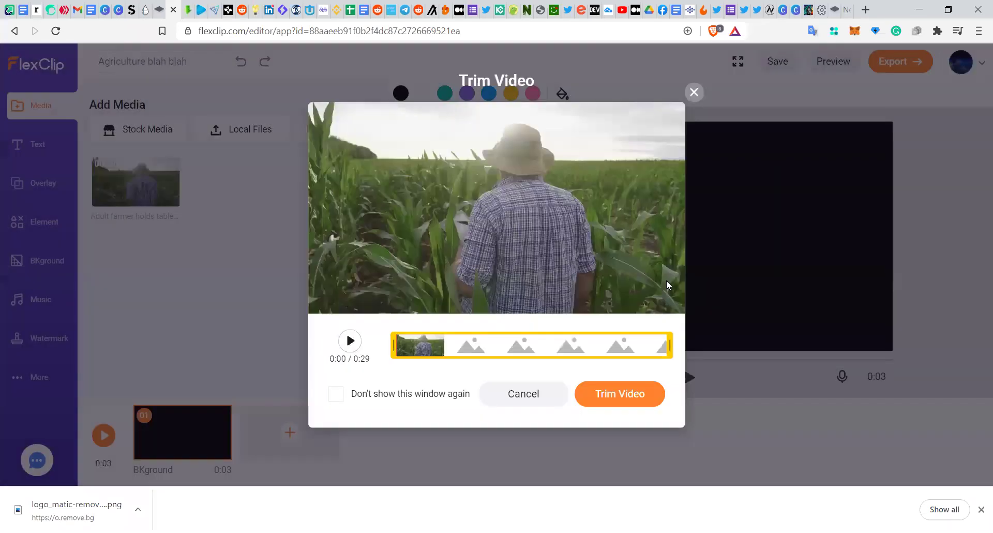
click(606, 395)
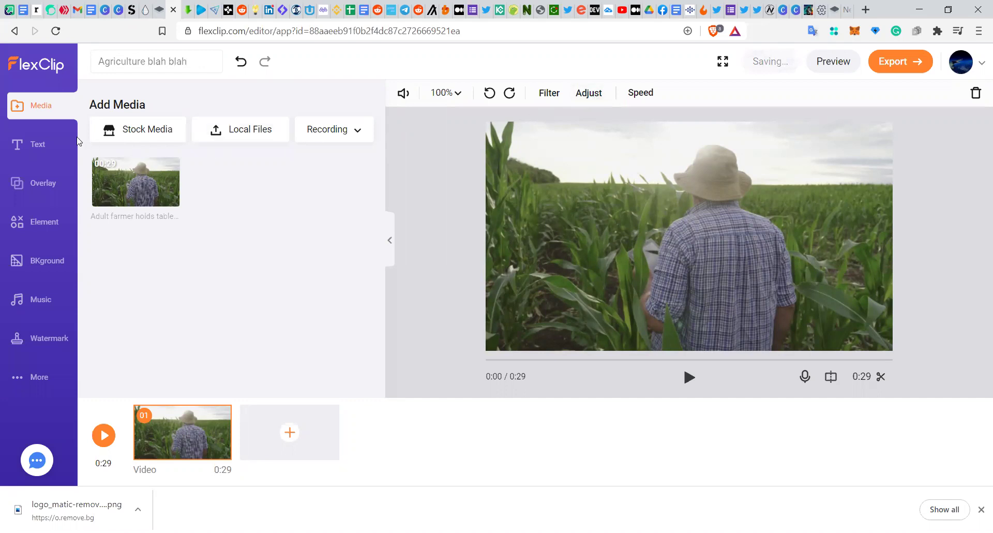
- Add a plain basic title to the farmer scene and change its text to "Agric Business"
click(49, 148)
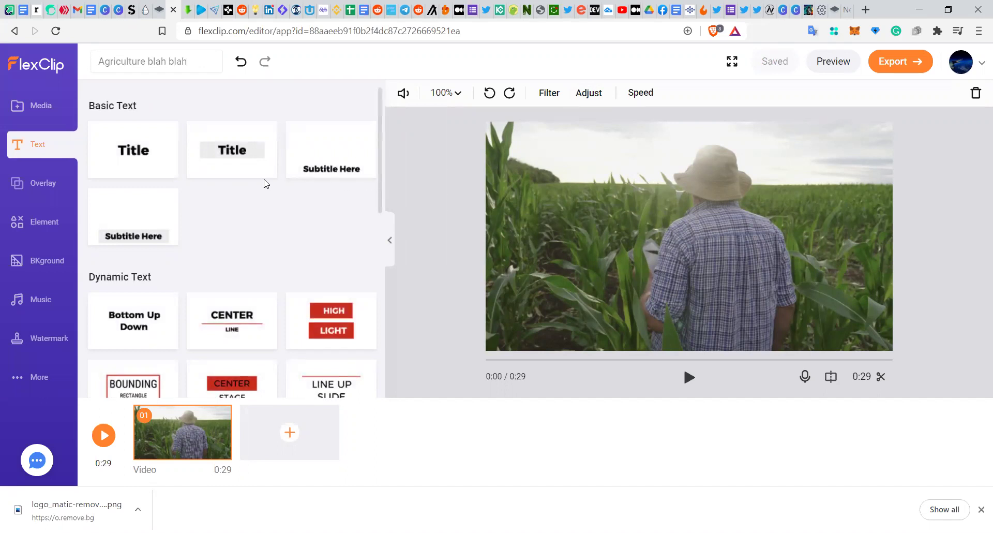
click(133, 154)
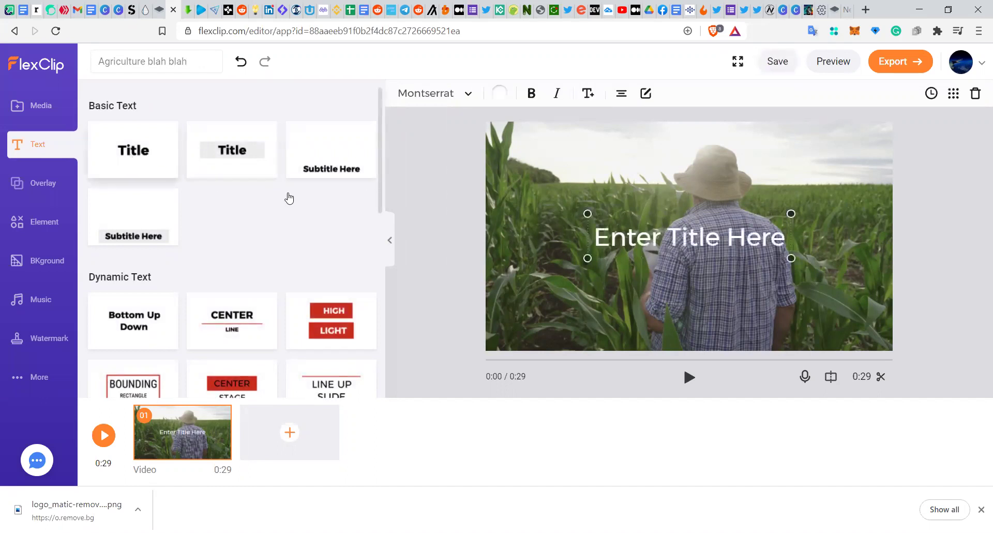
double_click(654, 235)
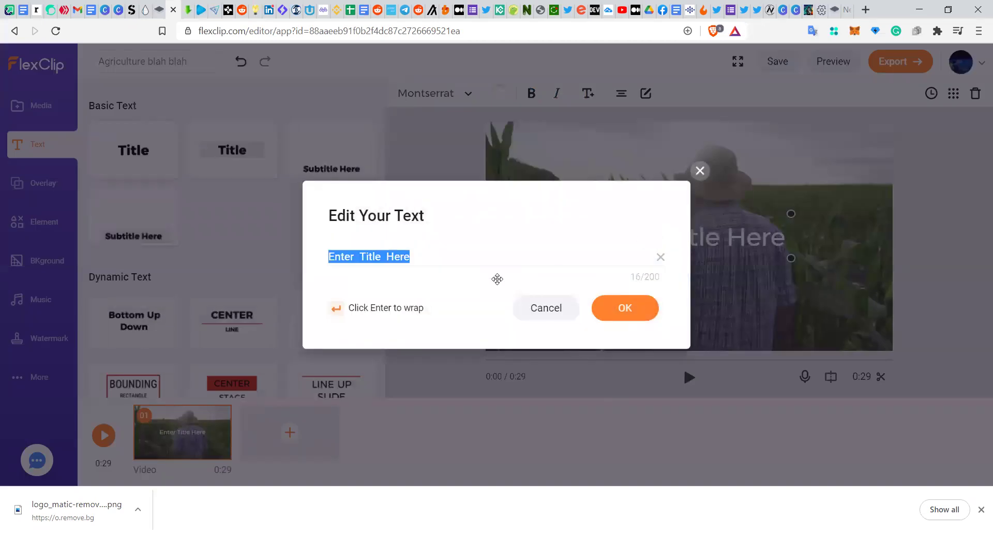
text(Agric Business)
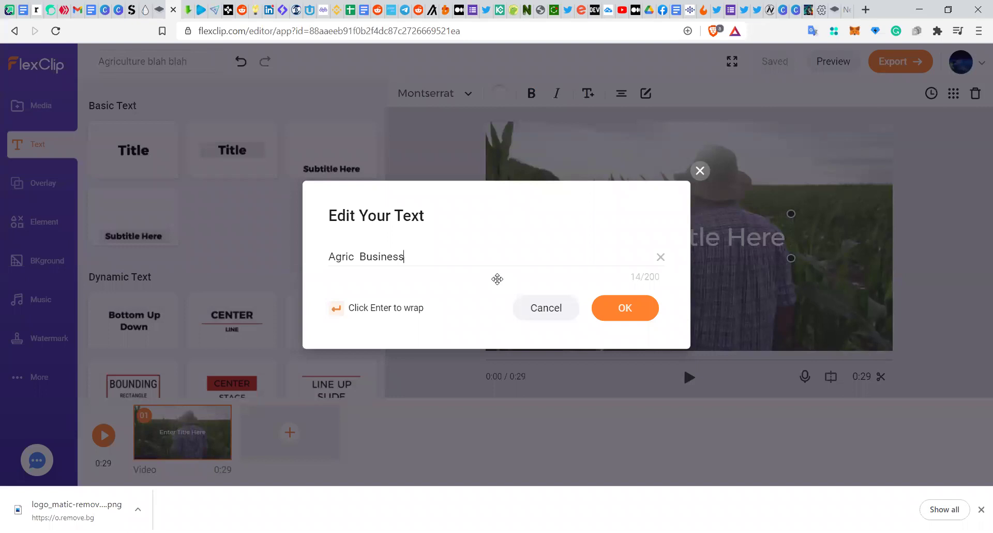
click(626, 309)
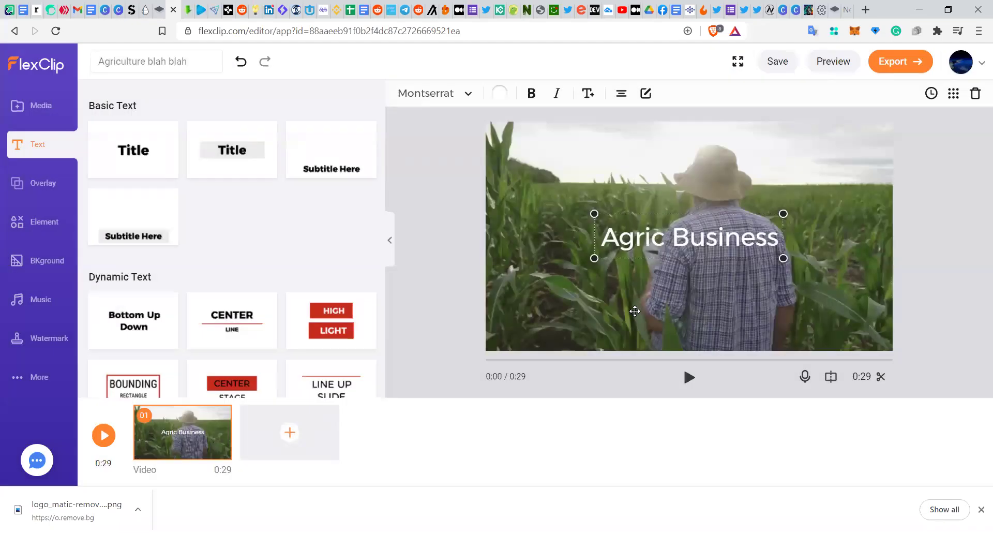
- Make the "Agric Business" title bold, try two purple shades on it, and set its colour back to white
click(533, 99)
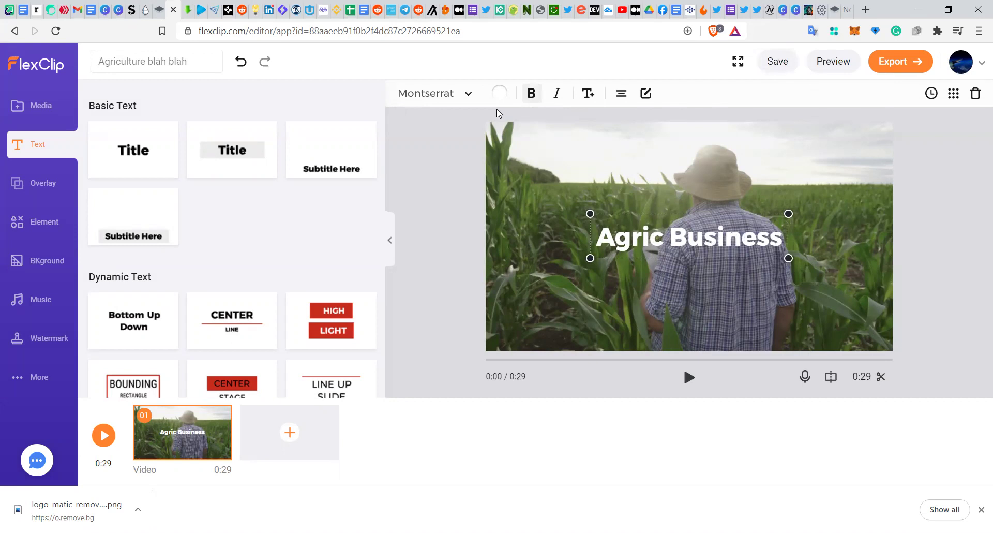
click(501, 91)
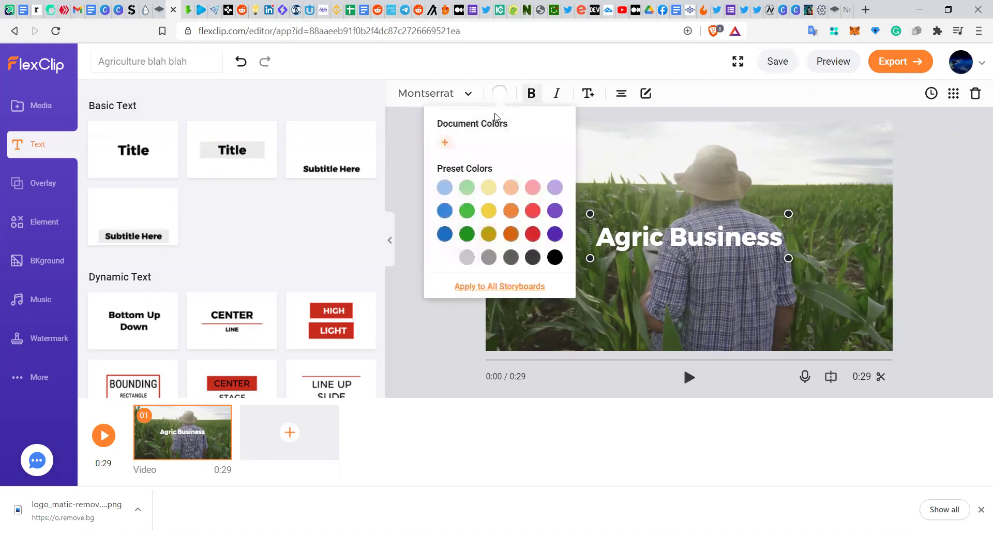
click(550, 212)
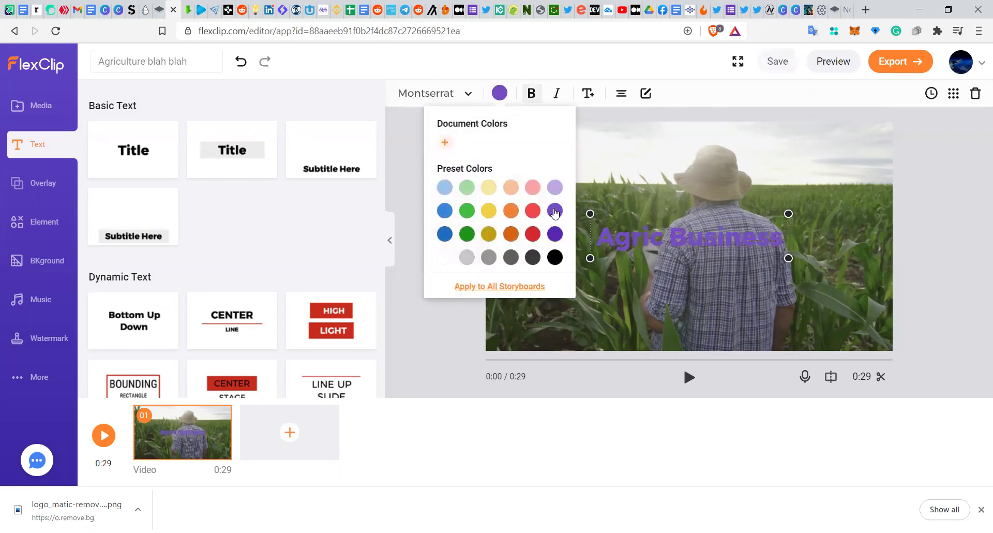
click(555, 237)
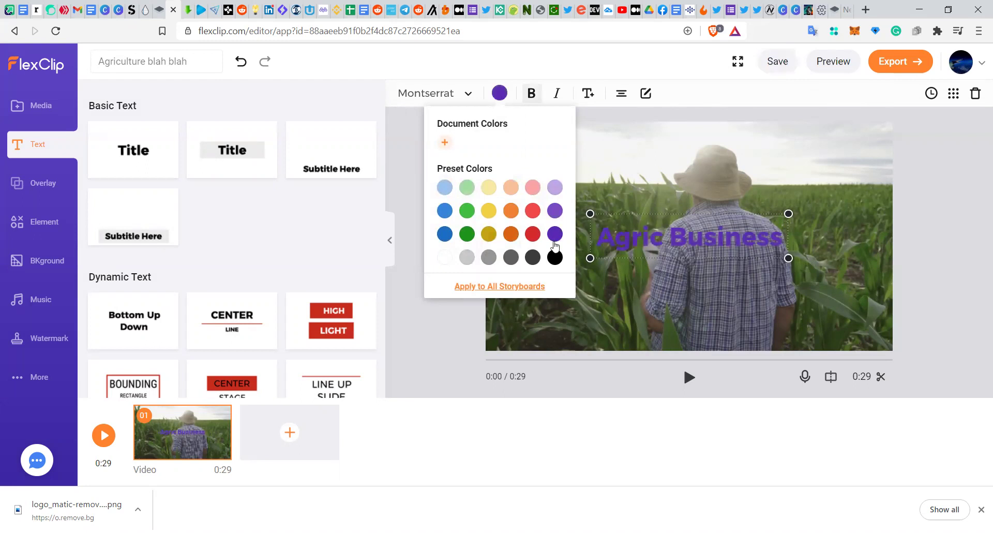
click(442, 258)
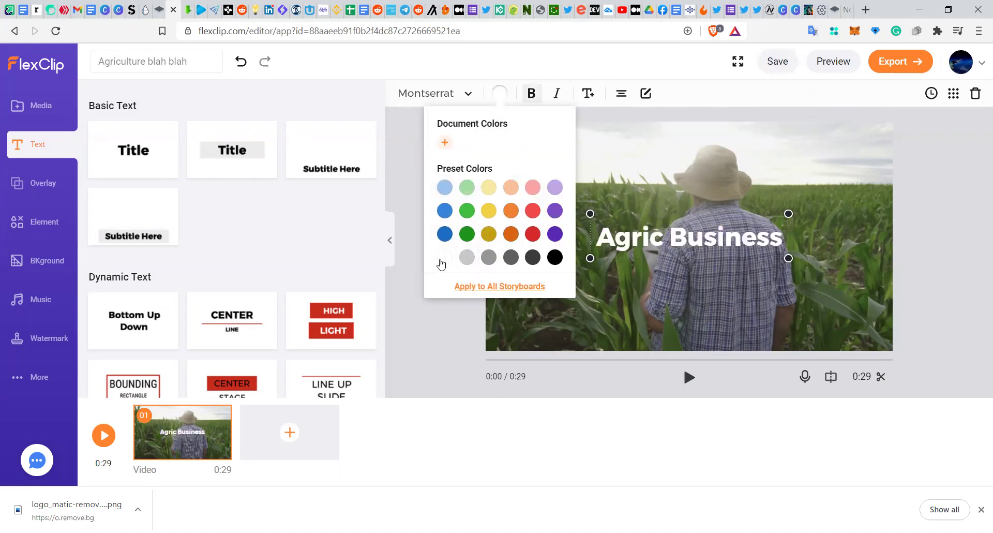
click(778, 164)
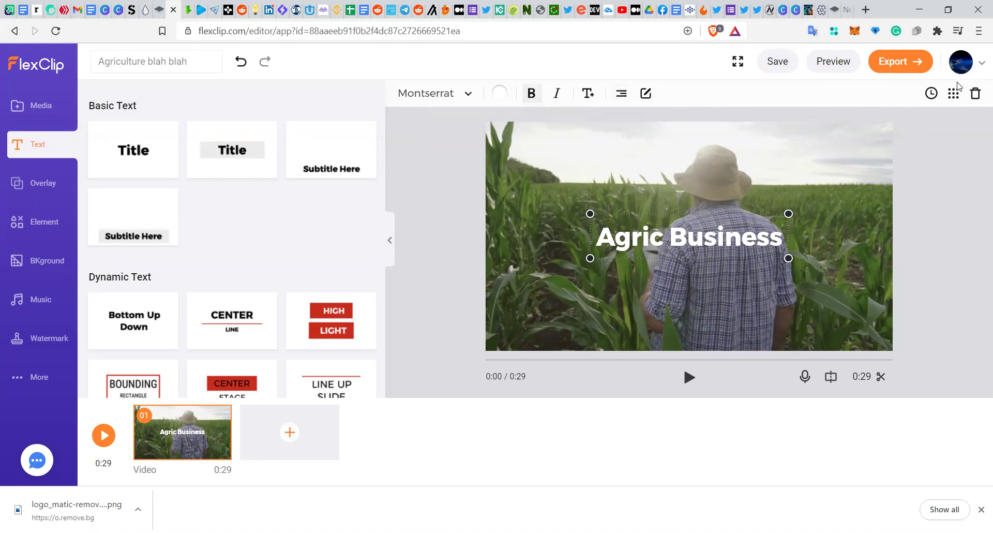
- Try several preset positions for the title, align it to the middle of the frame's right edge, and play the scene
click(954, 96)
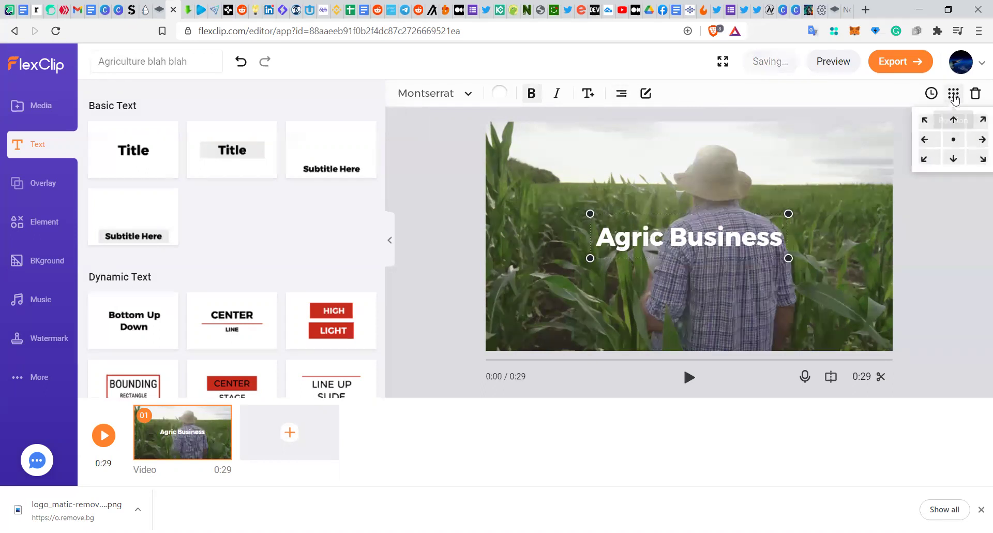
click(957, 120)
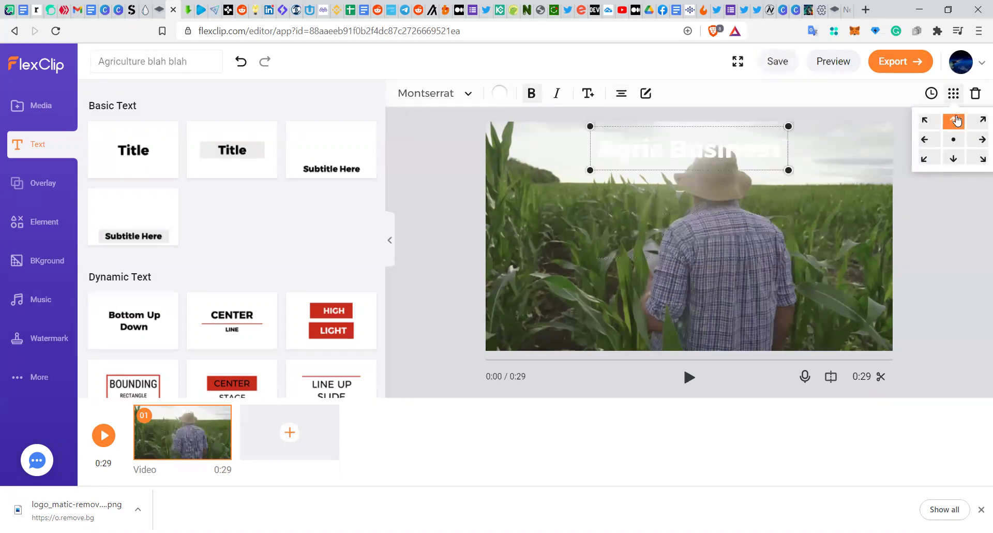
click(957, 163)
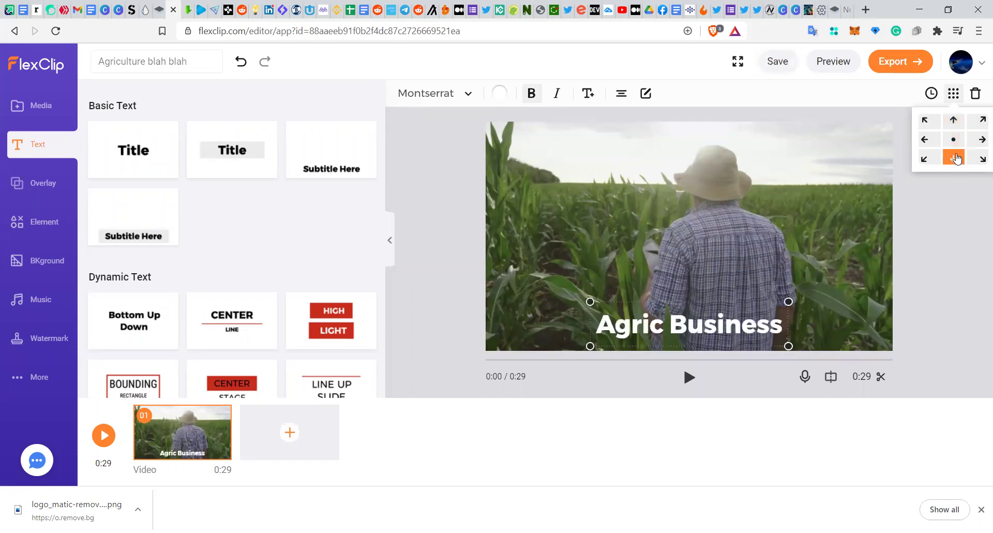
click(954, 141)
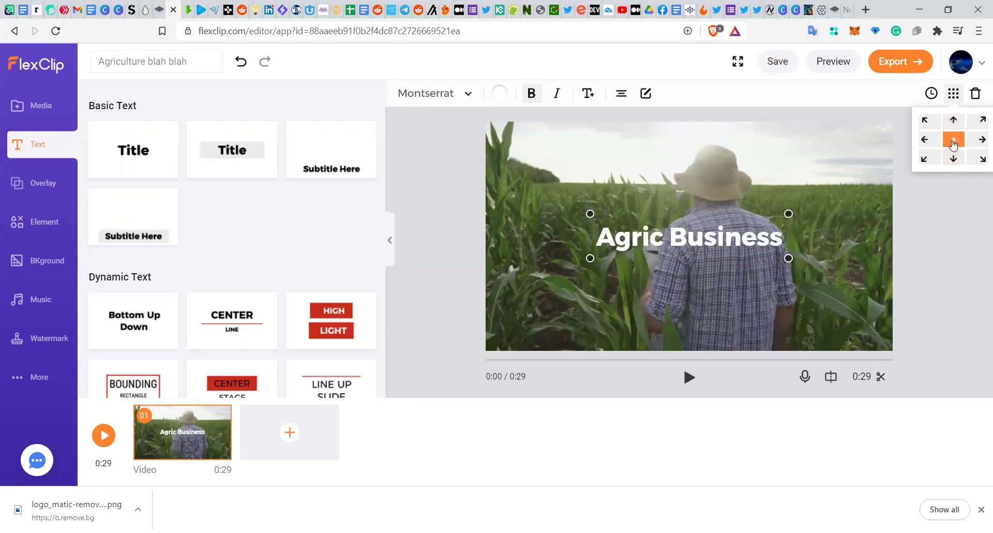
click(926, 139)
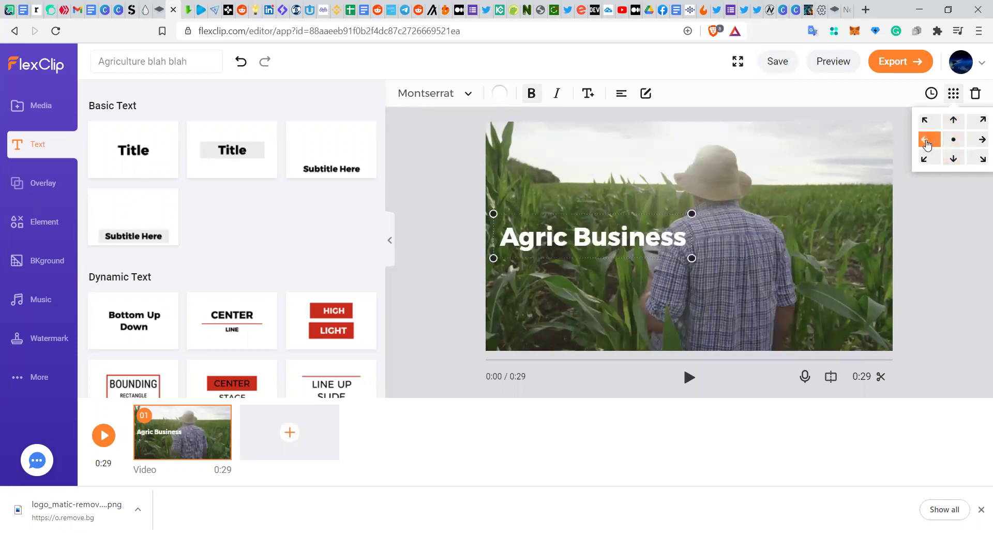
click(979, 140)
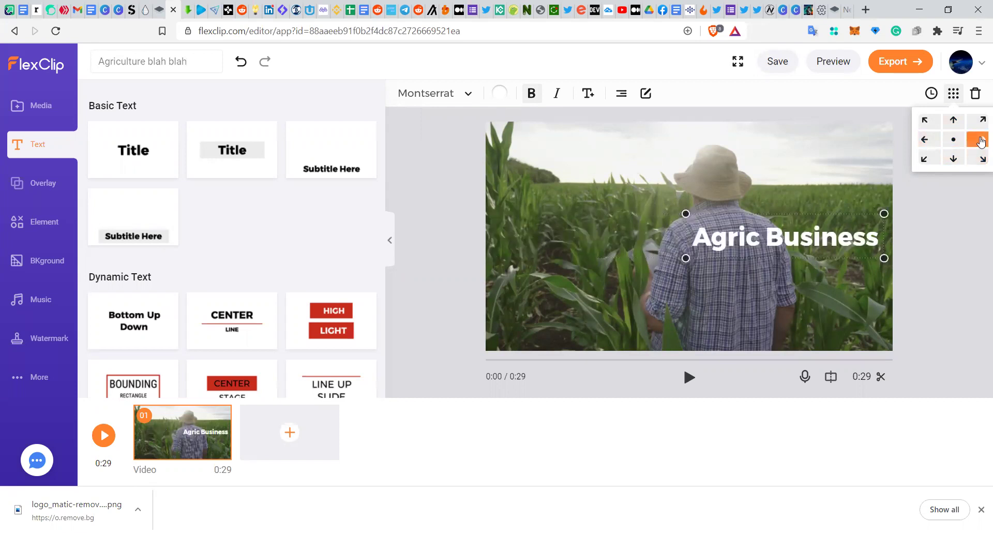
click(689, 382)
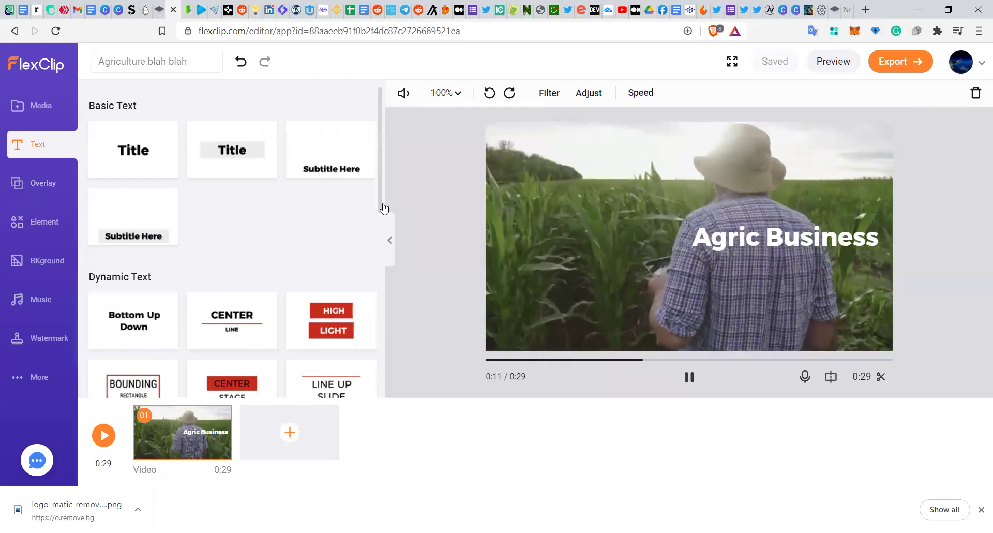
- Add the decoration overlay with pink dots, yellow bars and a pink cross to the scene and play it
drag(384, 208, 377, 231)
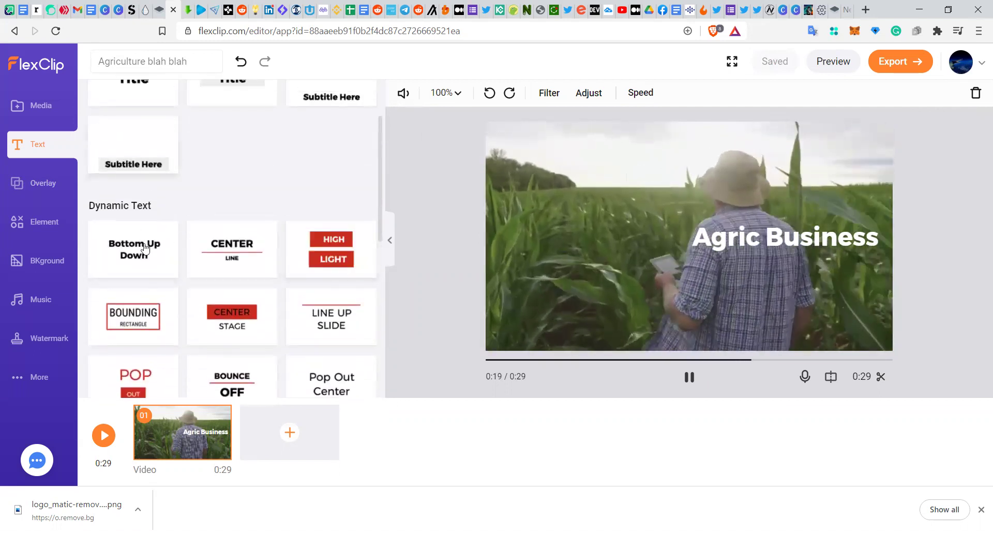
click(35, 181)
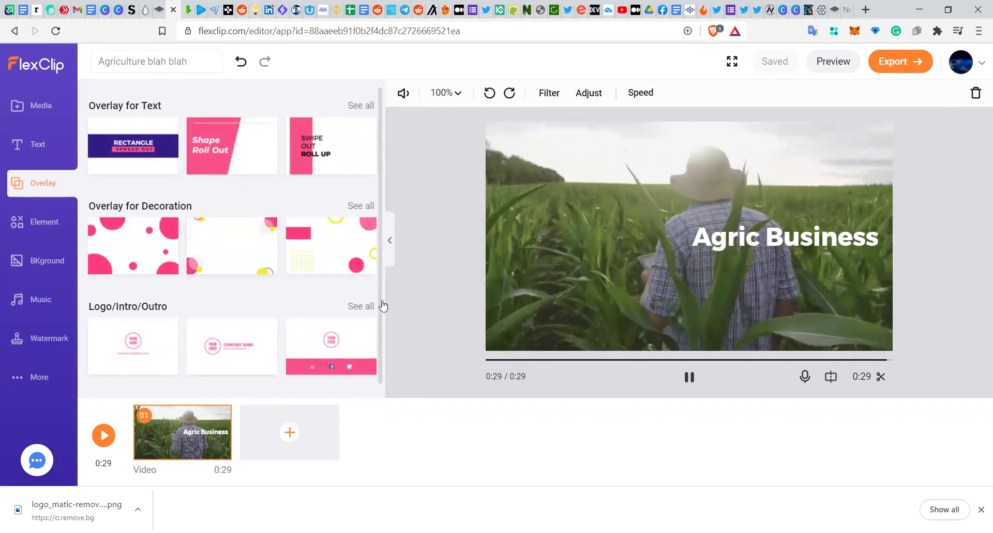
drag(381, 304, 381, 337)
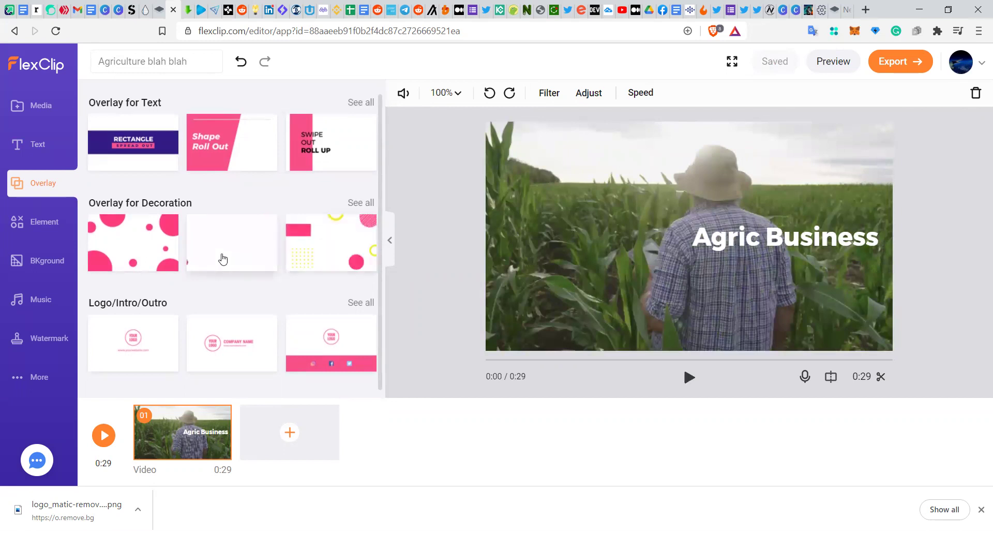
click(362, 202)
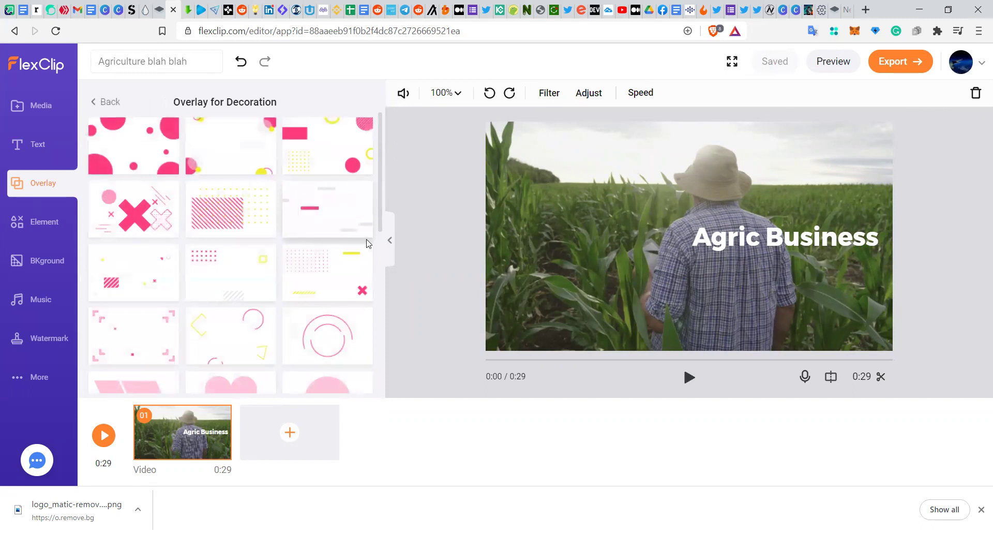
click(348, 293)
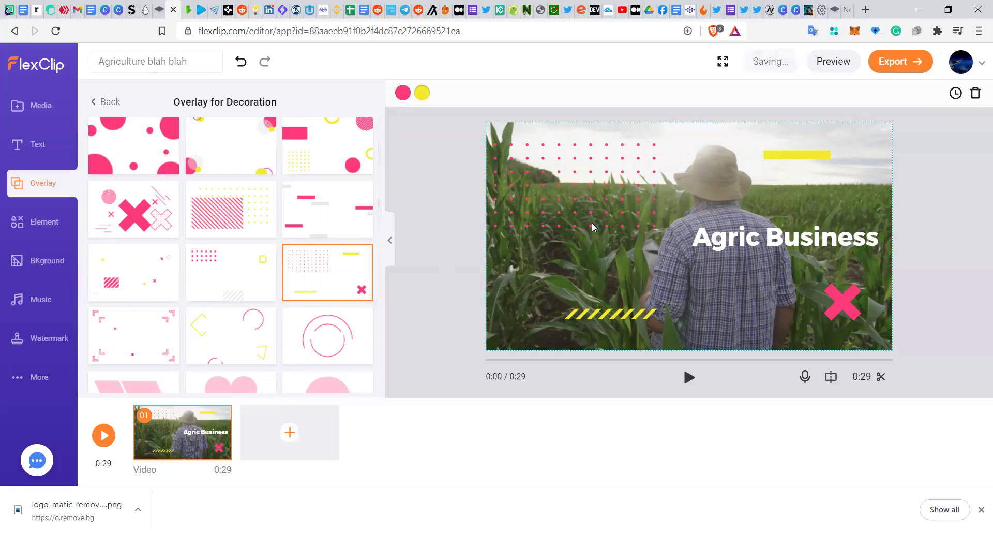
click(688, 381)
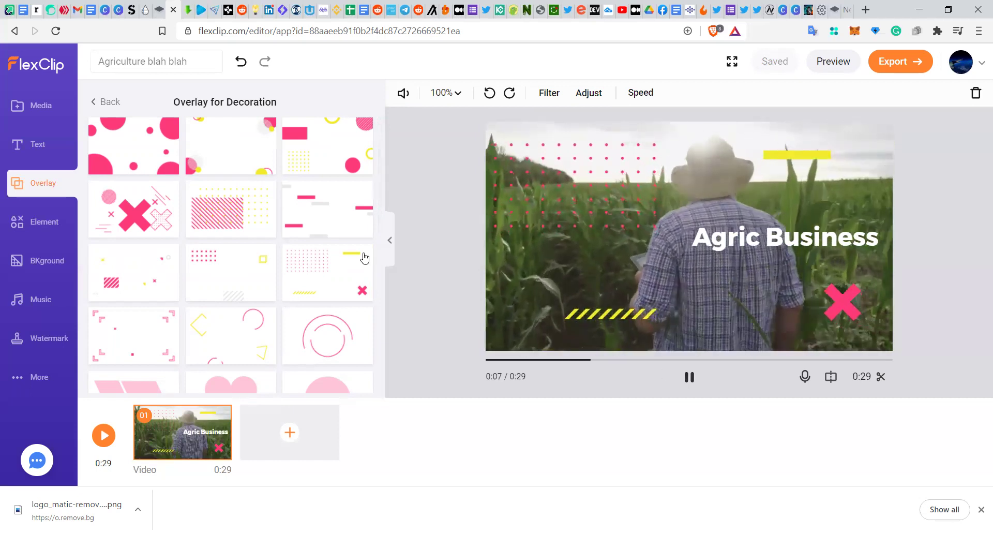
- Add the Twitter share button from the social elements, shrink it, place it just below the pink cross, and play the scene
click(35, 223)
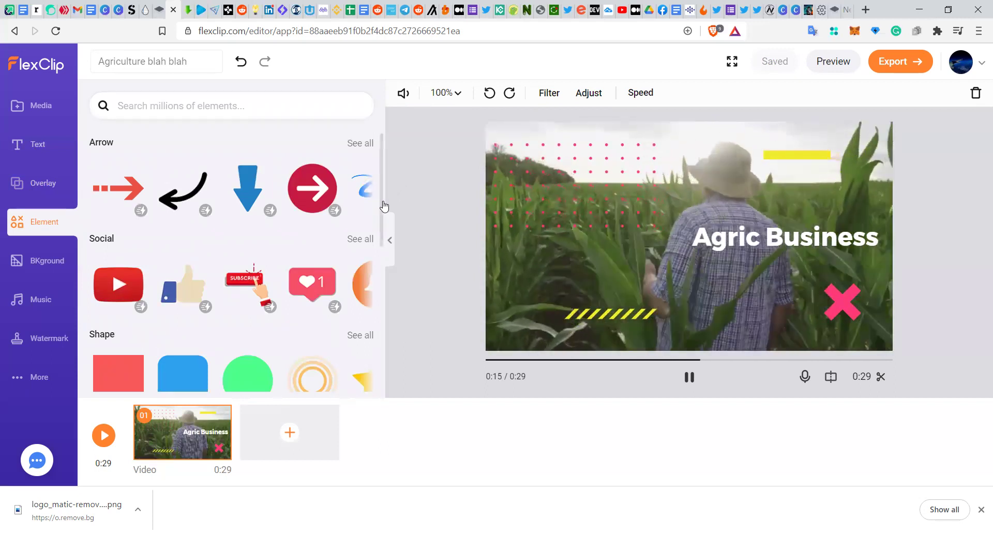
drag(384, 206, 392, 237)
scroll(392, 236, up, 4)
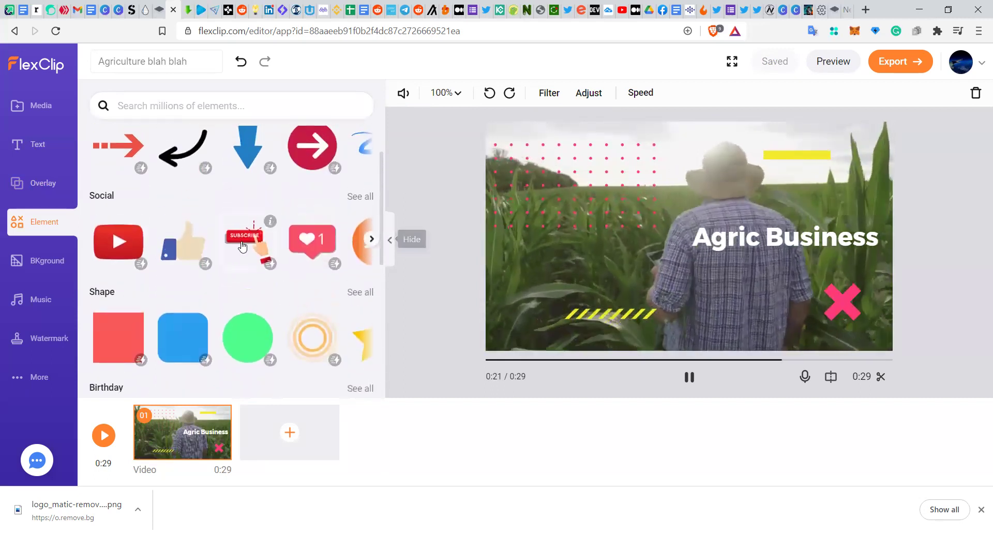
click(362, 199)
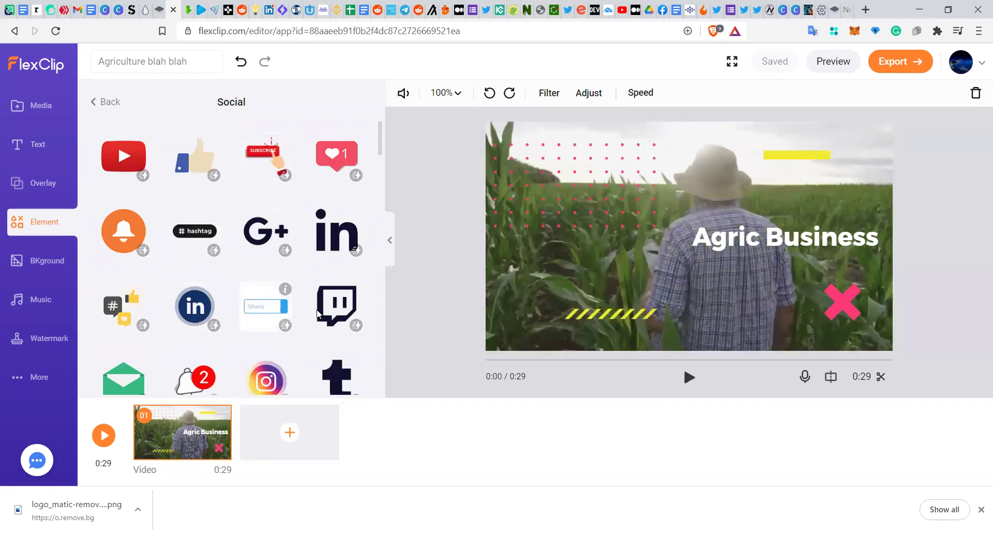
drag(535, 331, 518, 352)
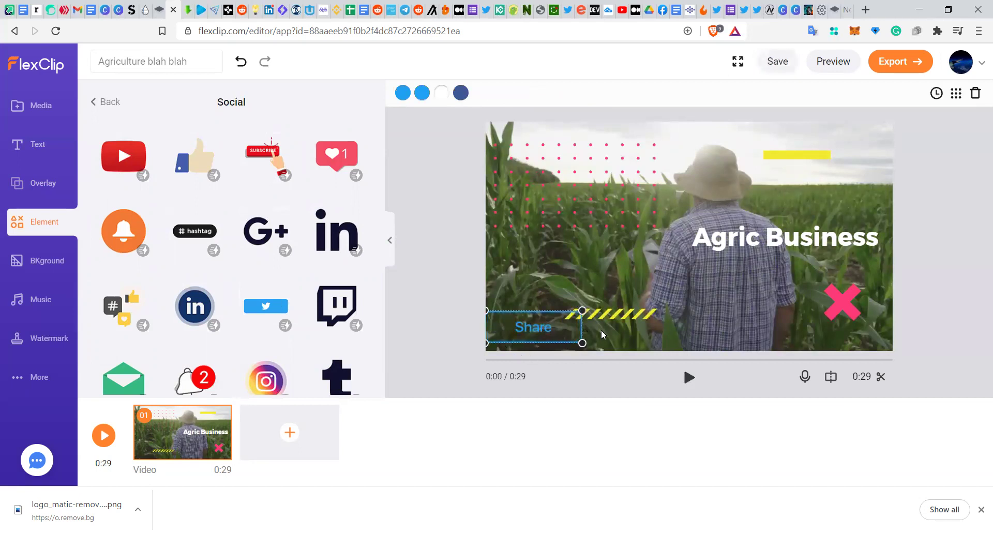
click(615, 332)
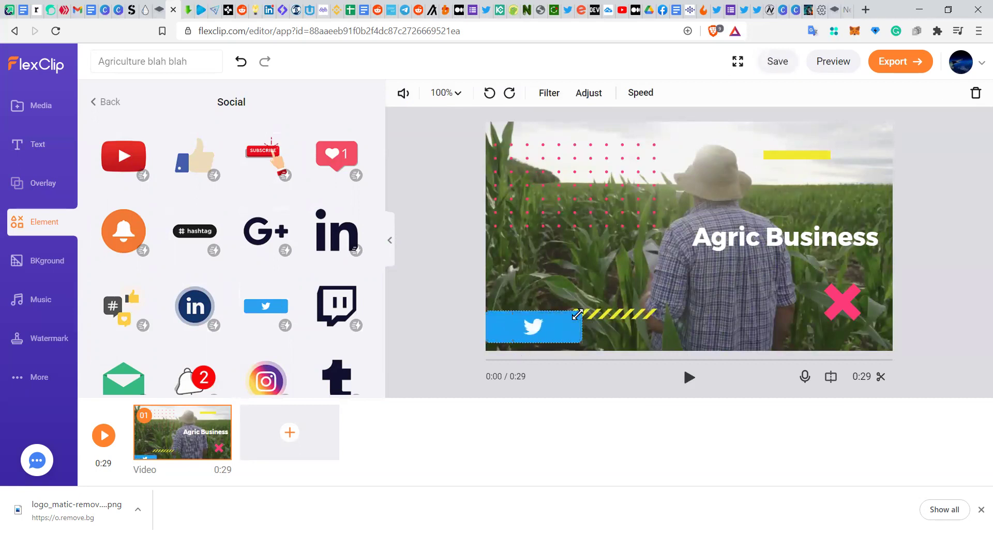
click(578, 314)
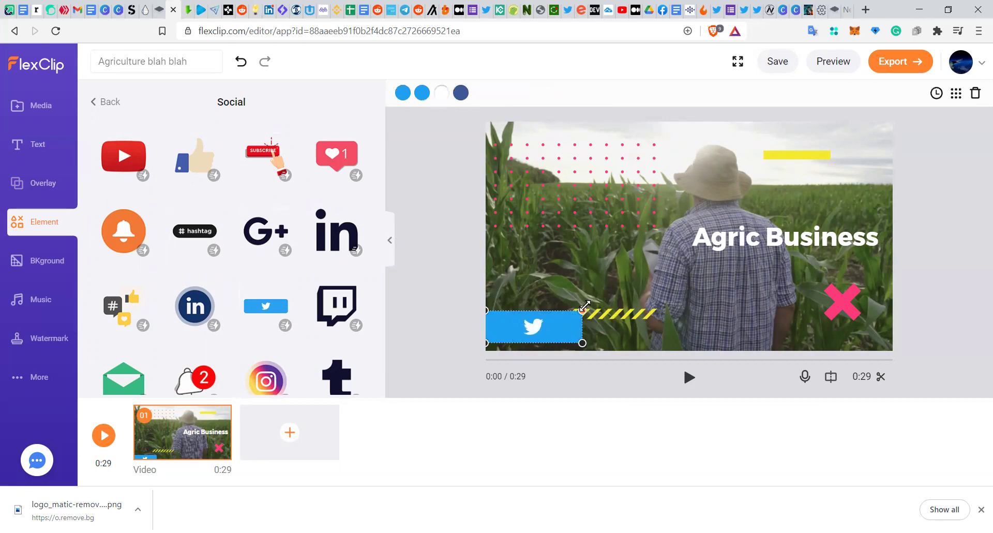
drag(585, 305, 852, 334)
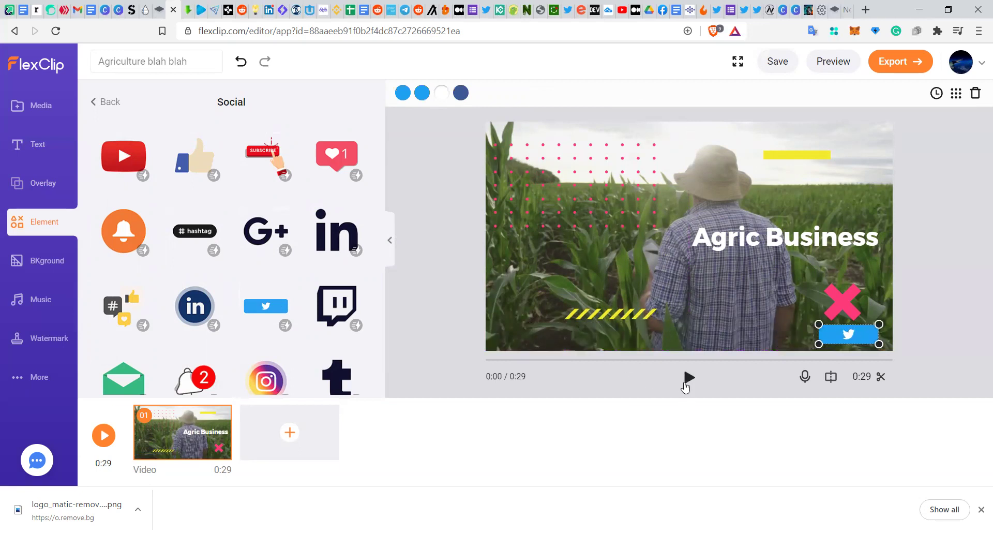
click(685, 384)
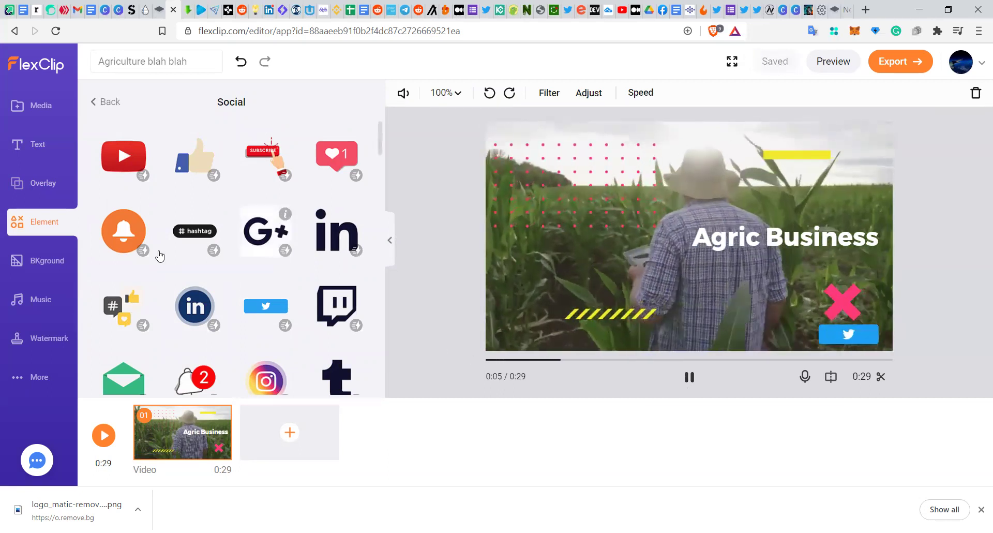
- Add a text watermark reading "AgroTitan" to the video
click(30, 348)
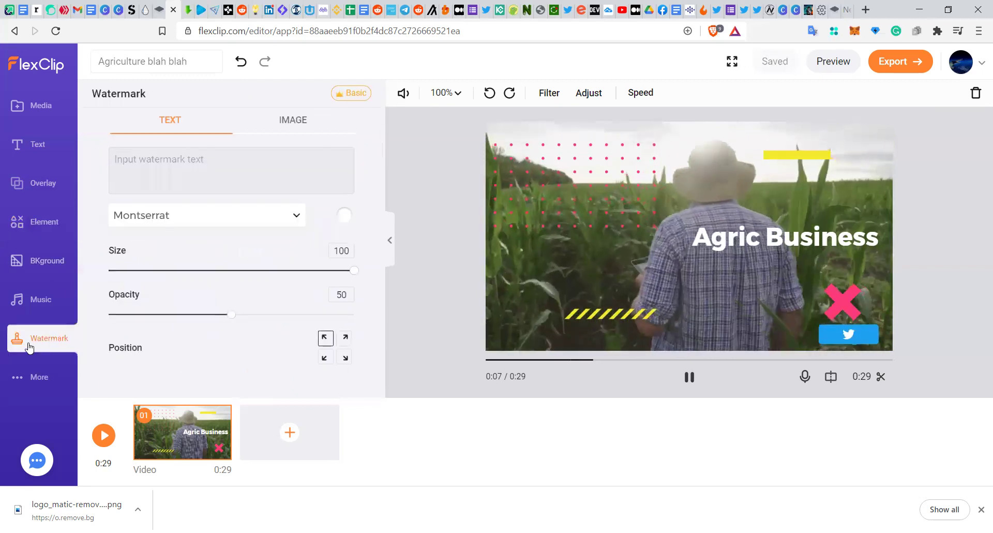
click(235, 172)
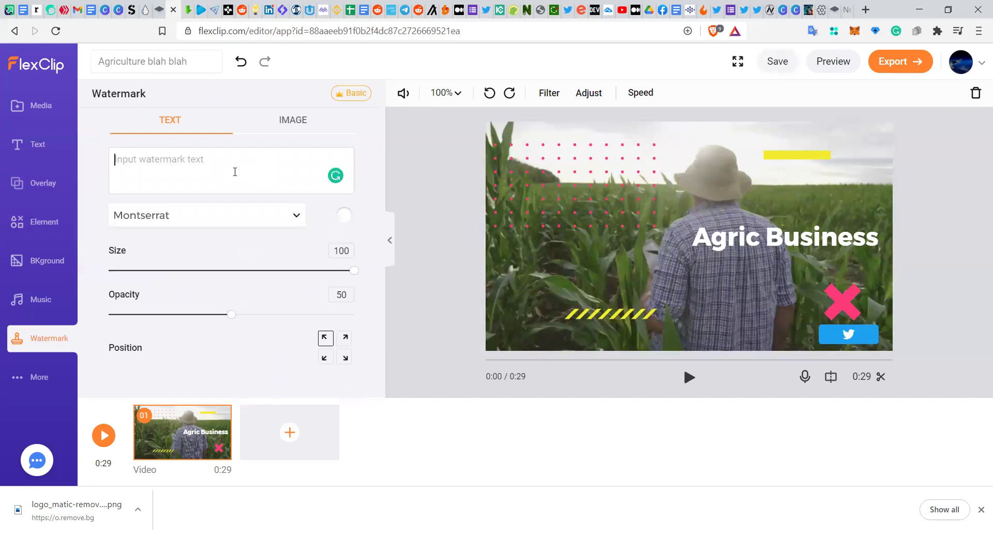
text(AgroTitan)
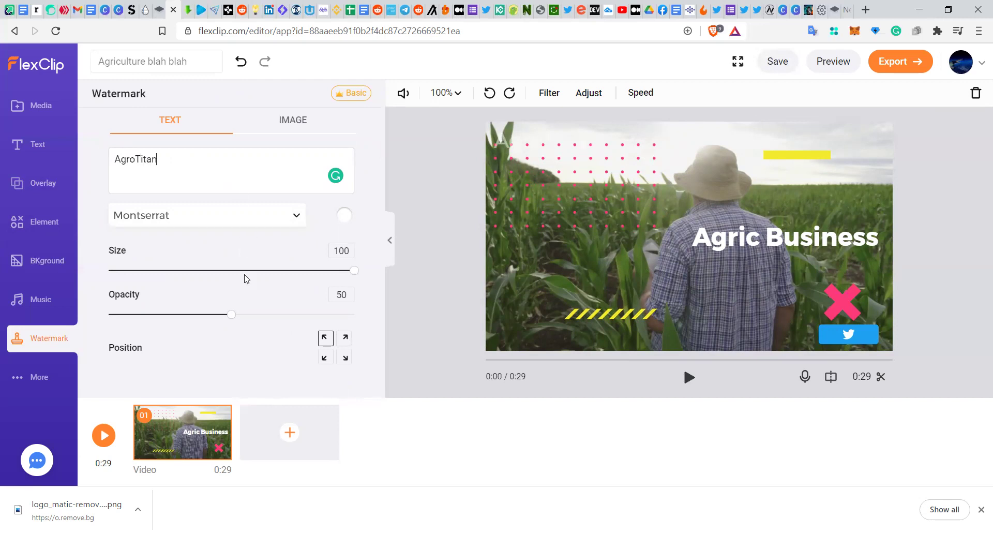
- Set the text watermark to opacity 100 and size 42 in the frame's lower-left corner, and play the scene
drag(230, 316, 448, 296)
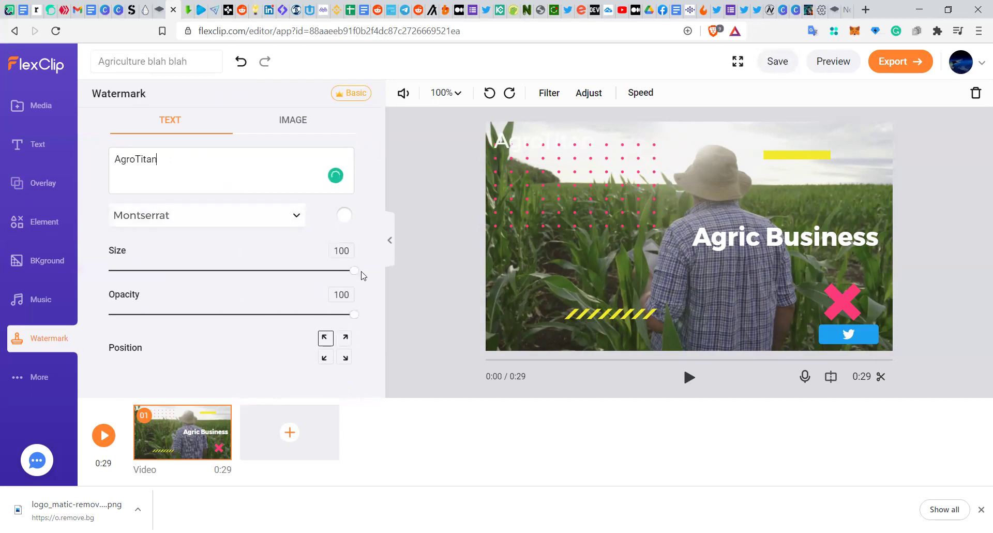
click(346, 357)
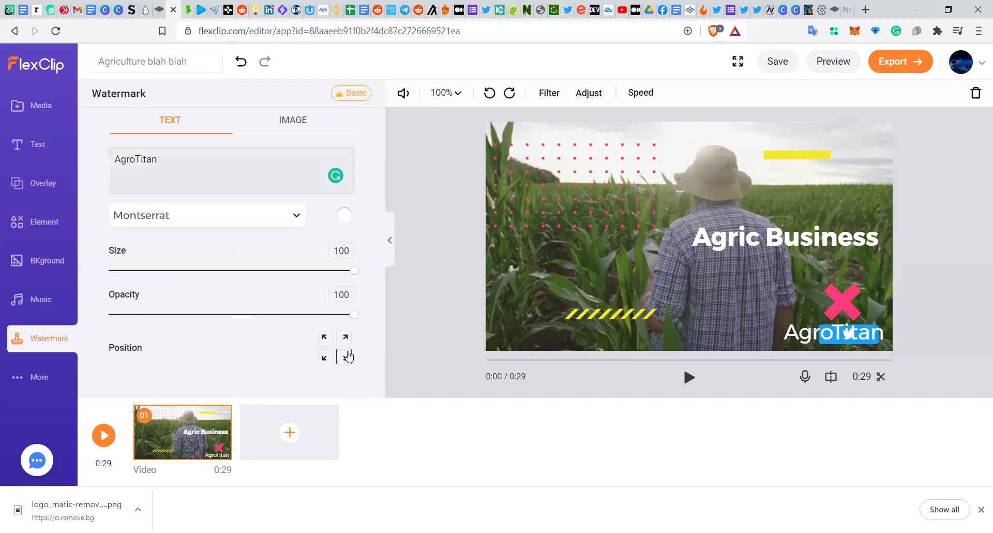
click(322, 359)
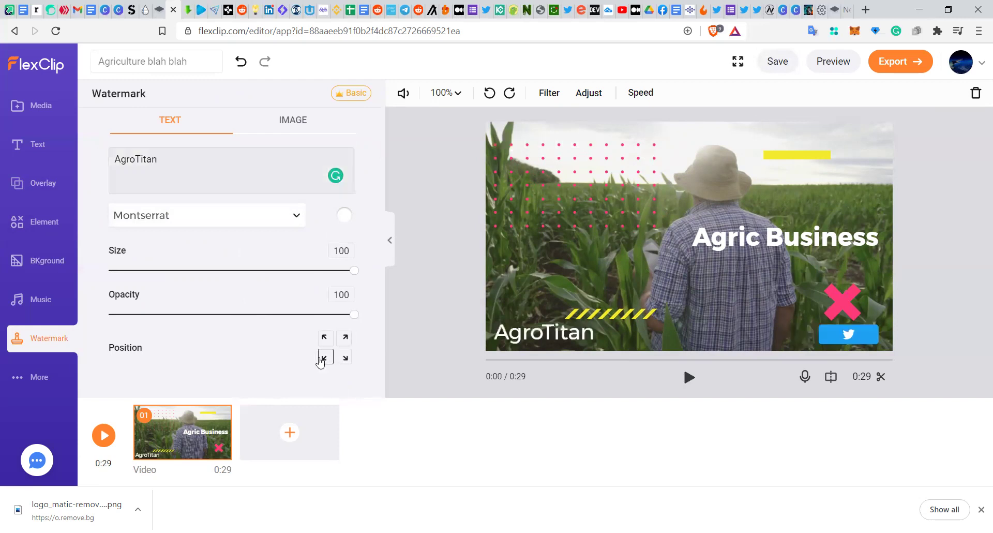
drag(357, 275, 168, 287)
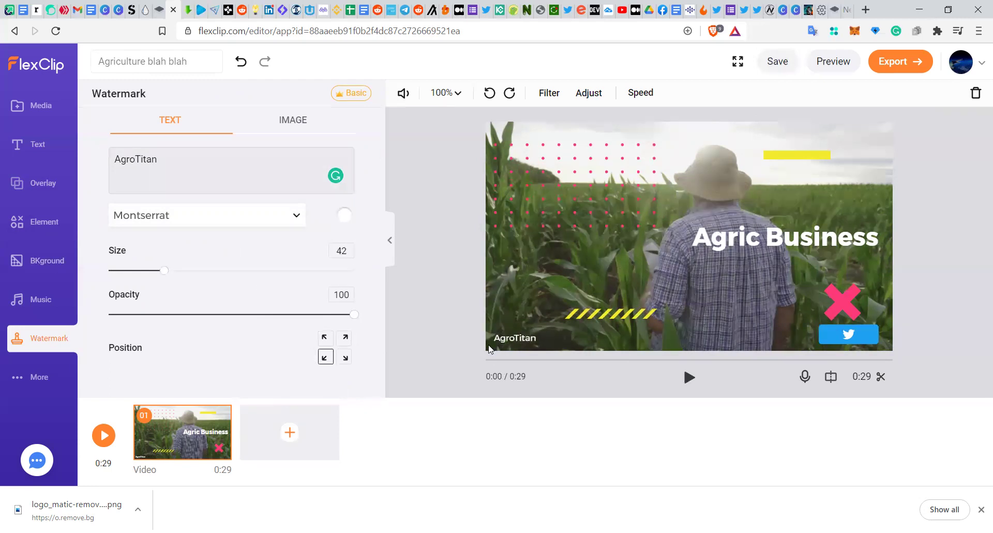
click(692, 386)
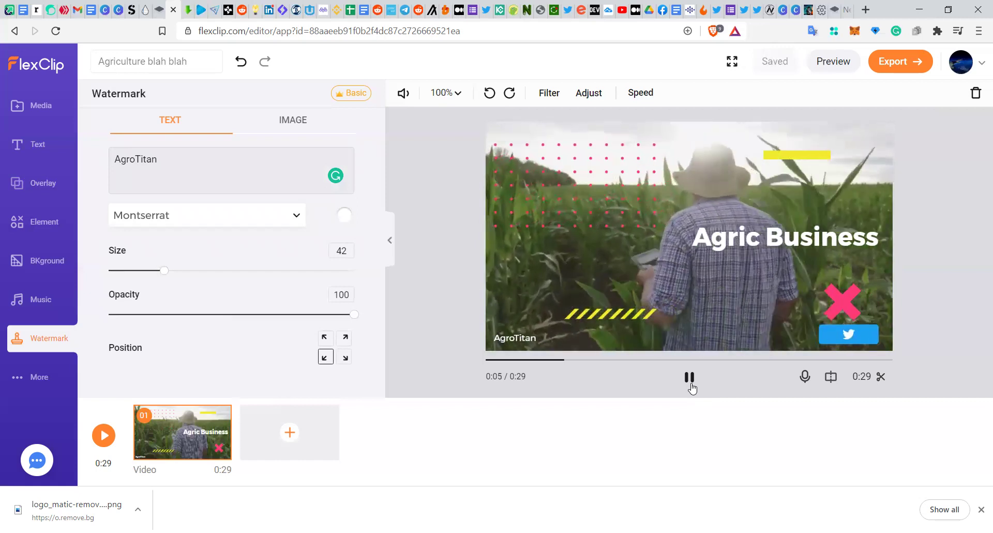
- Switch to an image watermark and upload the logo_matic-removebg-preview picture from the matic files folder
click(299, 130)
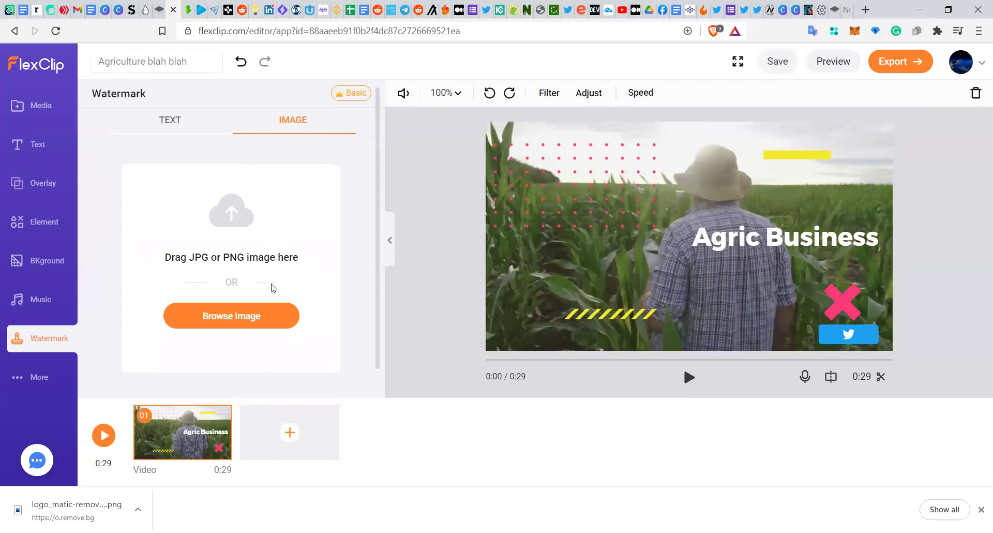
click(265, 317)
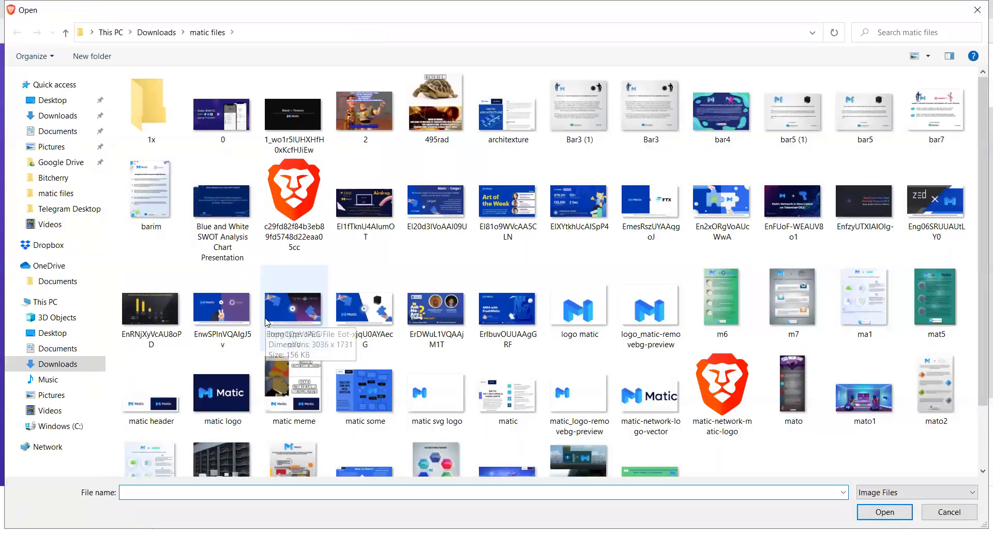
double_click(642, 297)
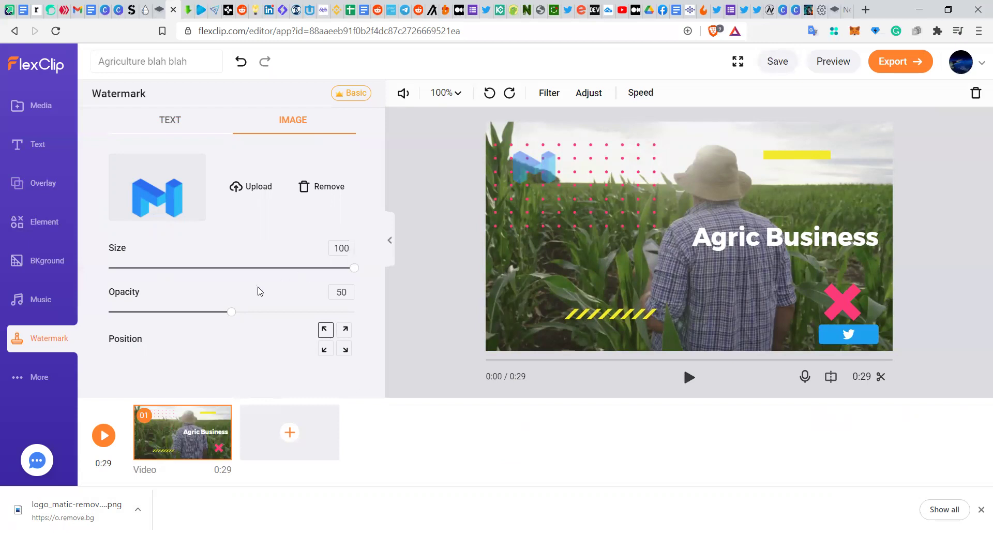
- Set the logo watermark to opacity 100 and size 62 in the frame's lower-left corner, and play the scene
drag(239, 309, 409, 311)
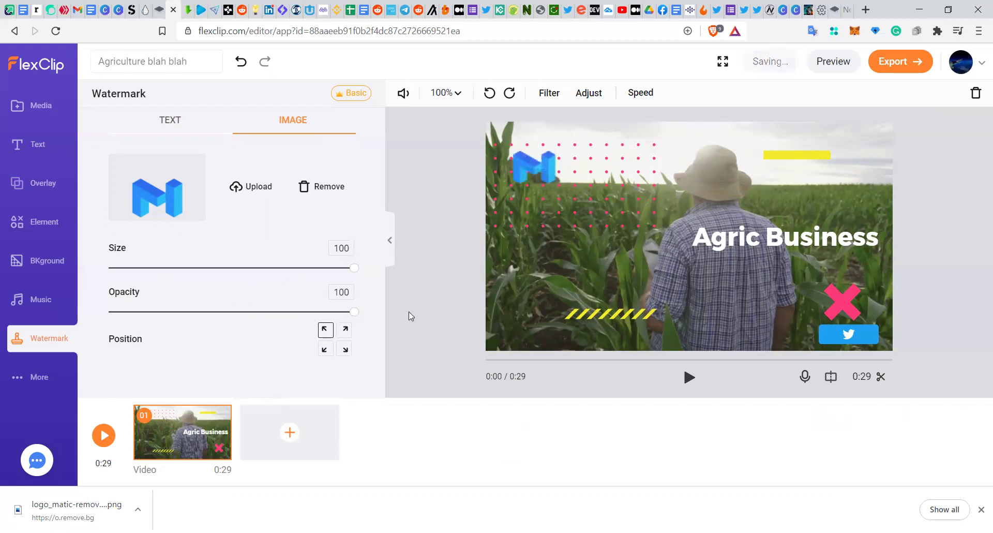
drag(355, 272, 230, 268)
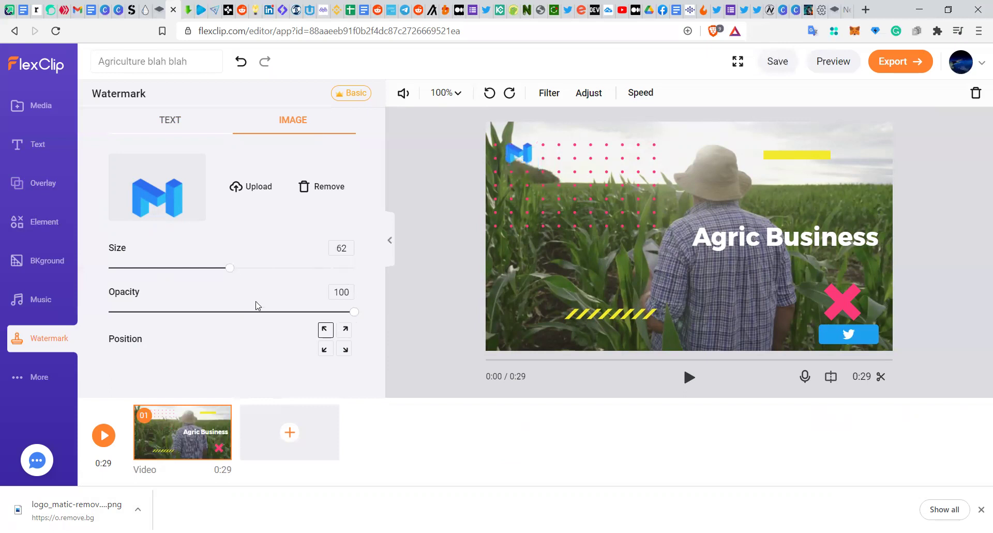
click(325, 349)
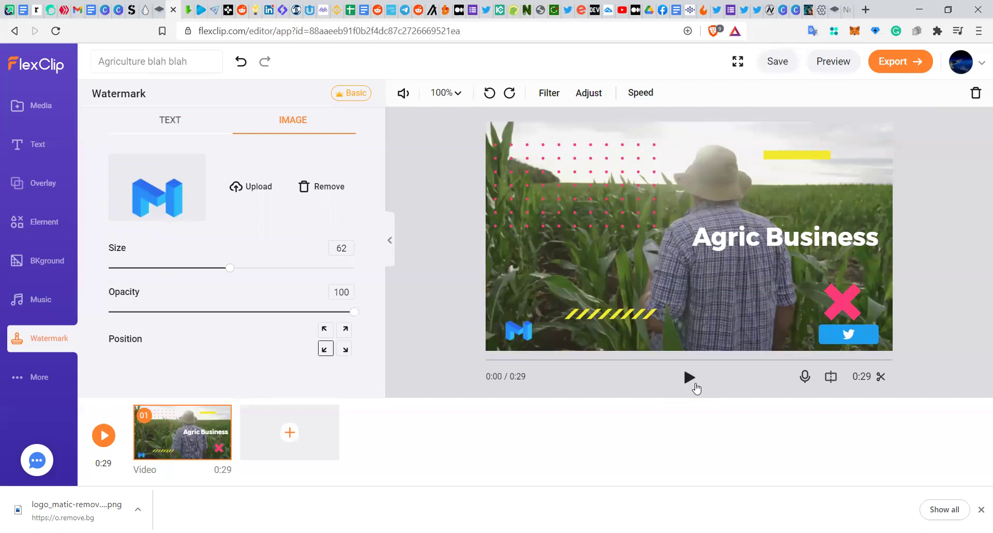
click(689, 379)
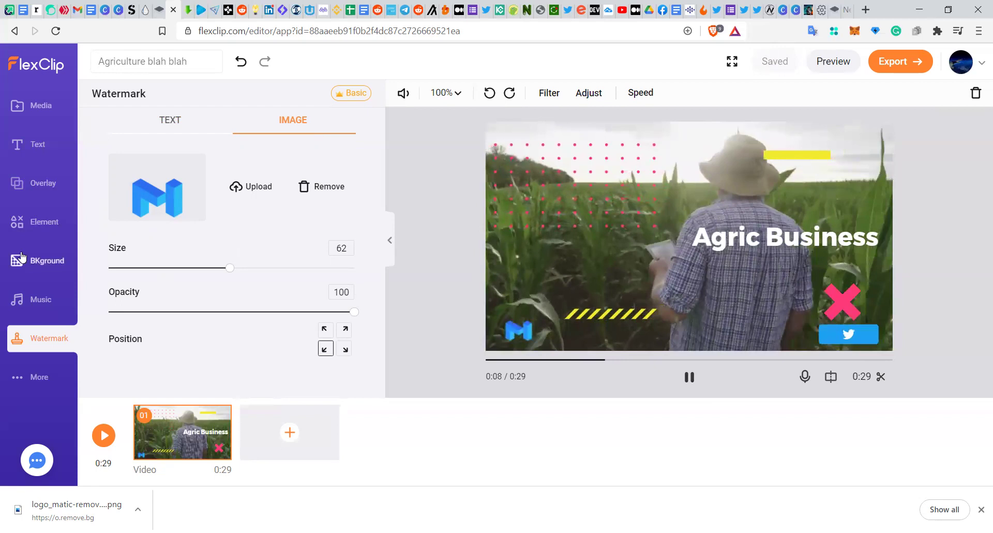
- Sample tracks in the stock music collection "Top YouTube Intro/Outro Picks" and use "Acoustic Loop 34" as the background music
click(42, 311)
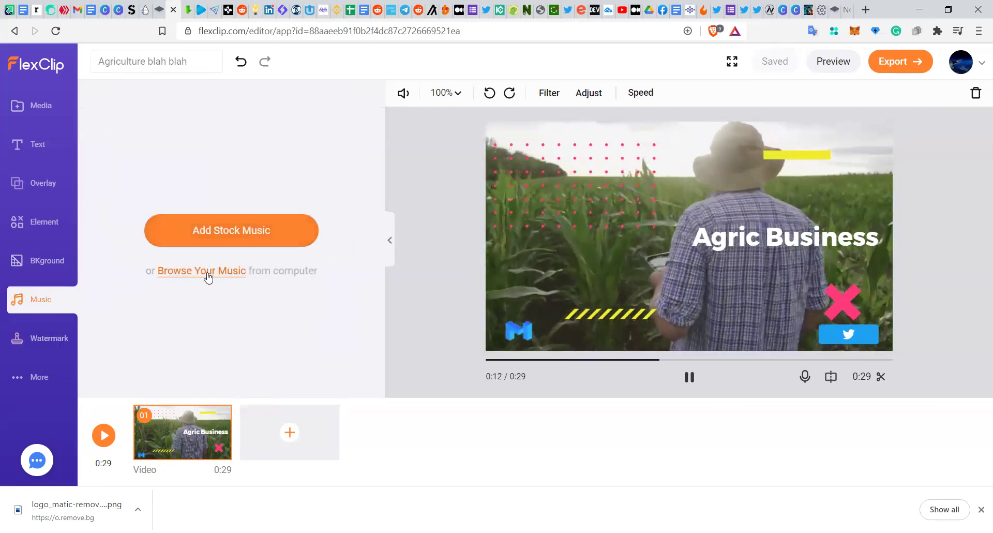
click(231, 228)
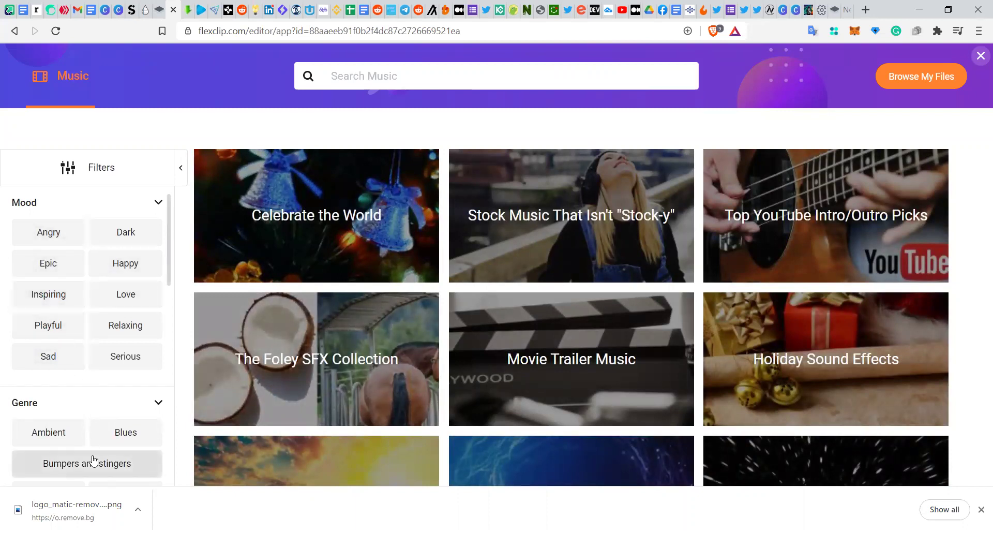
scroll(94, 460, down, 8)
scroll(94, 459, down, 3)
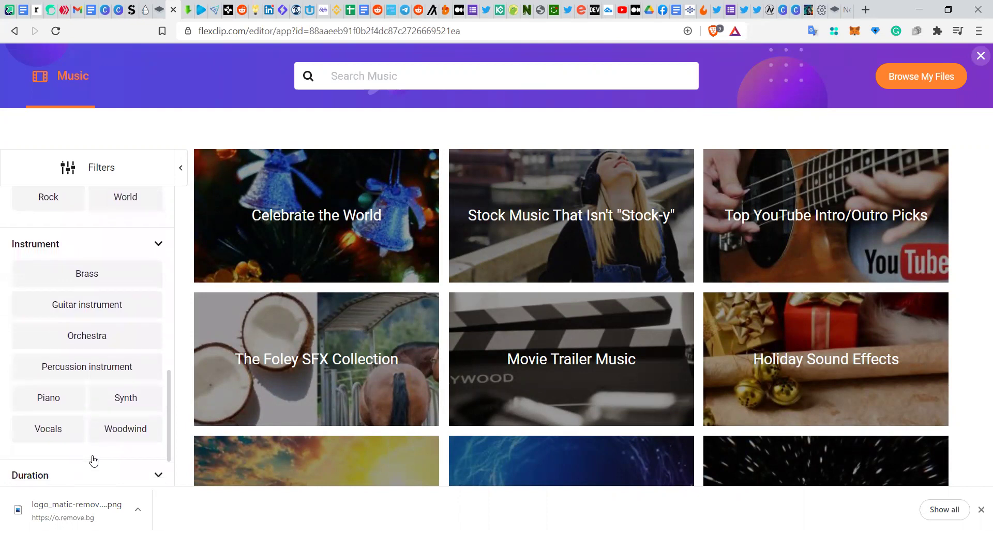
scroll(94, 460, up, 10)
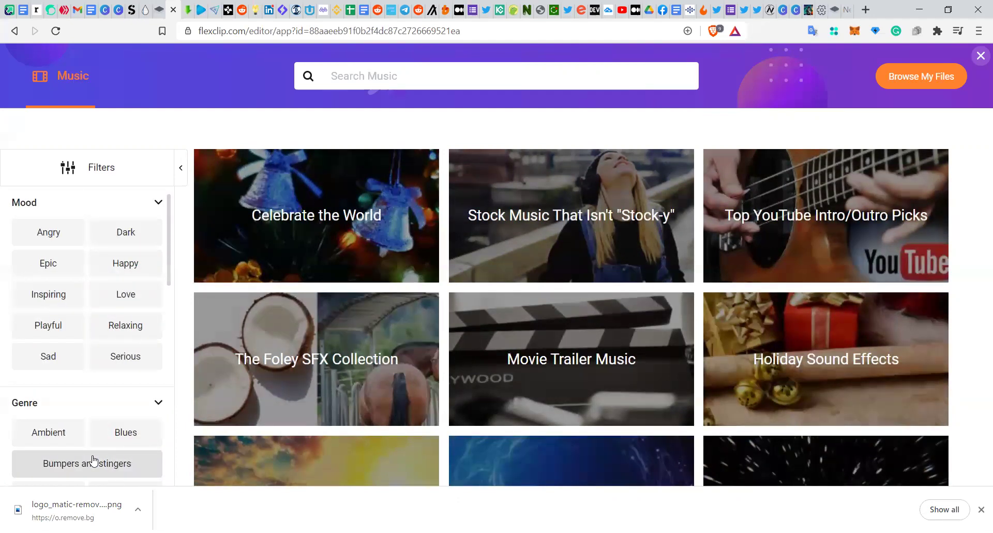
click(860, 233)
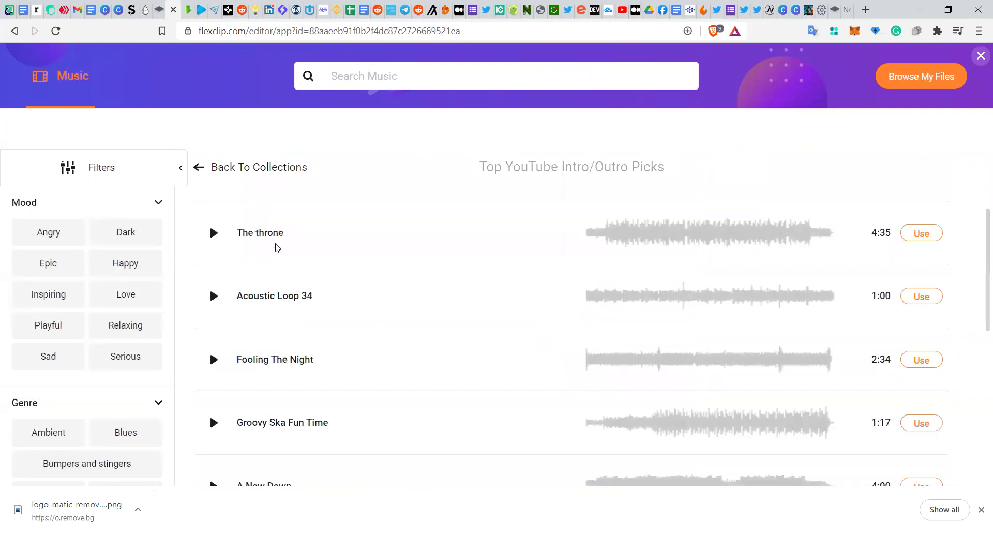
click(214, 233)
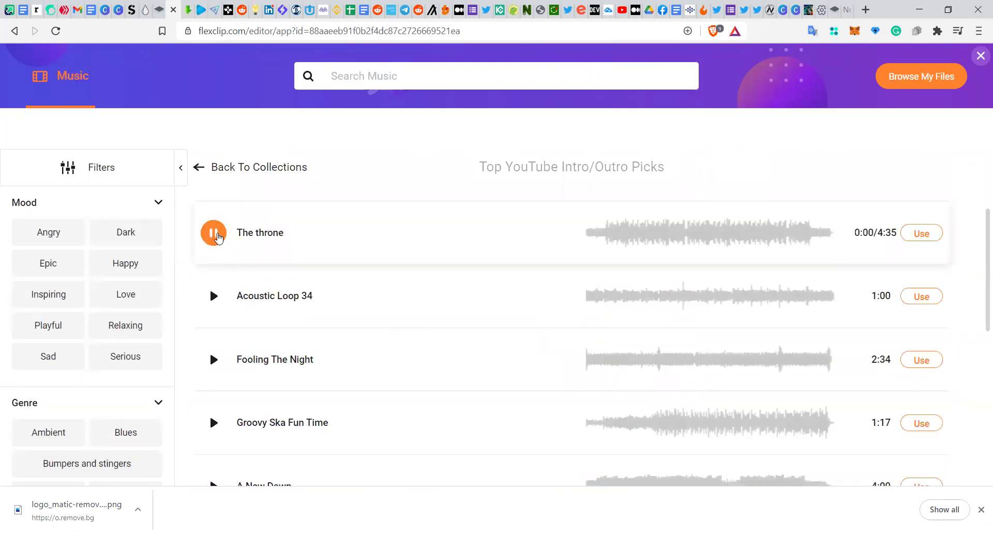
click(218, 298)
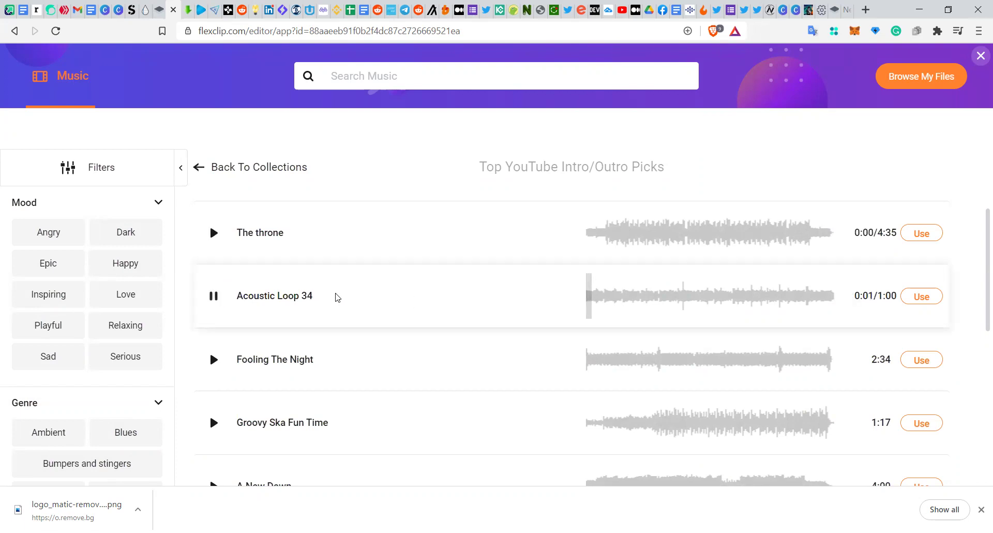
click(921, 296)
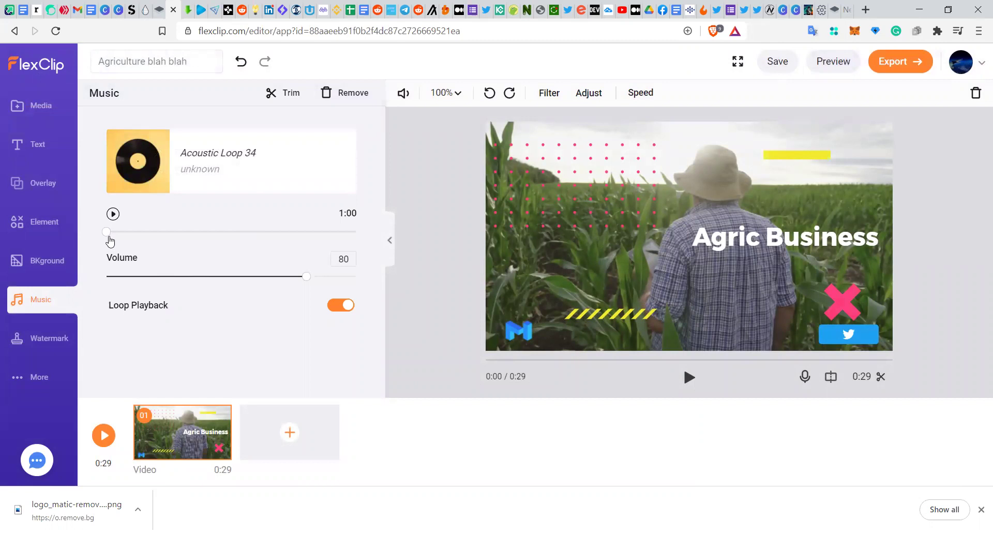
- Move the music track's playhead to its end, set the music volume to 100, and play the scene briefly
drag(108, 237, 383, 239)
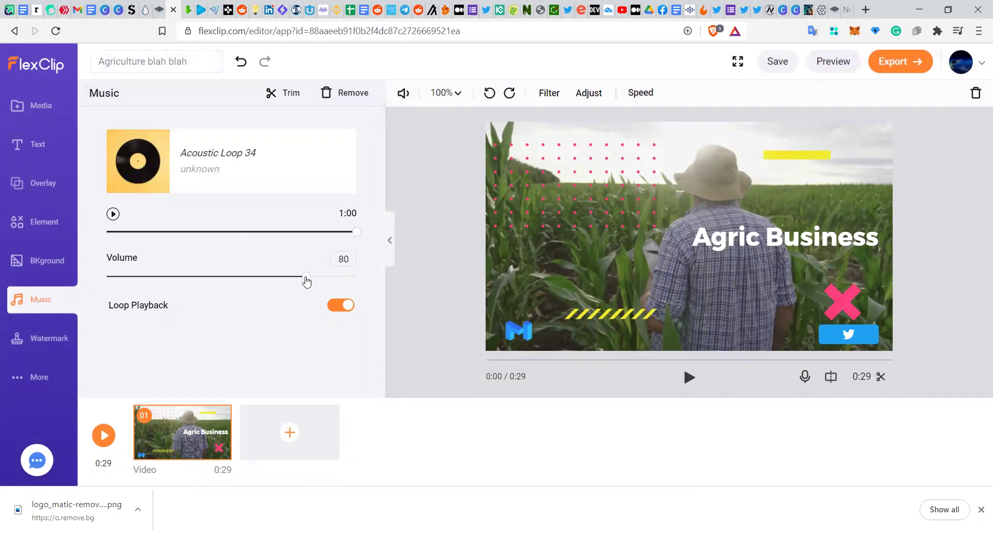
drag(307, 276, 406, 300)
click(689, 377)
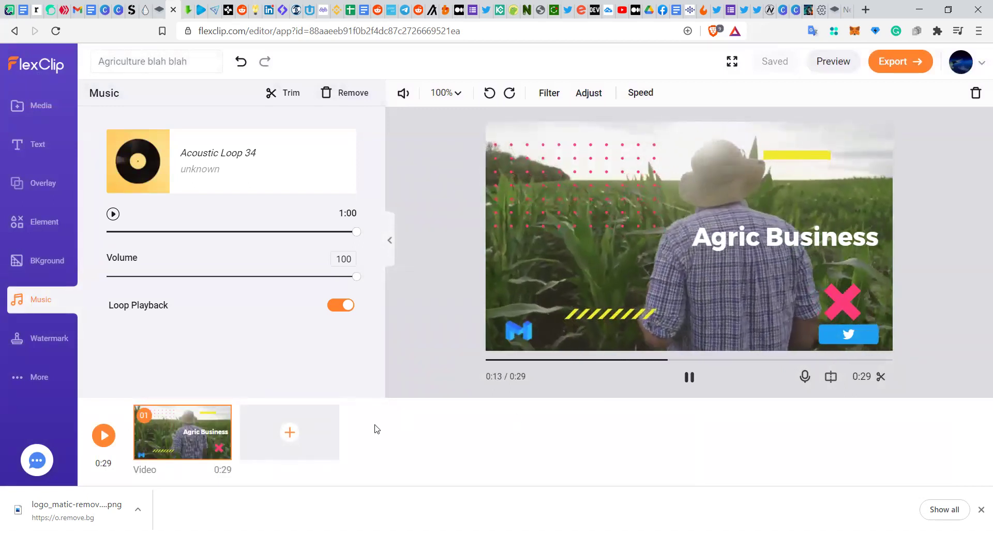
mouse_move(266, 433)
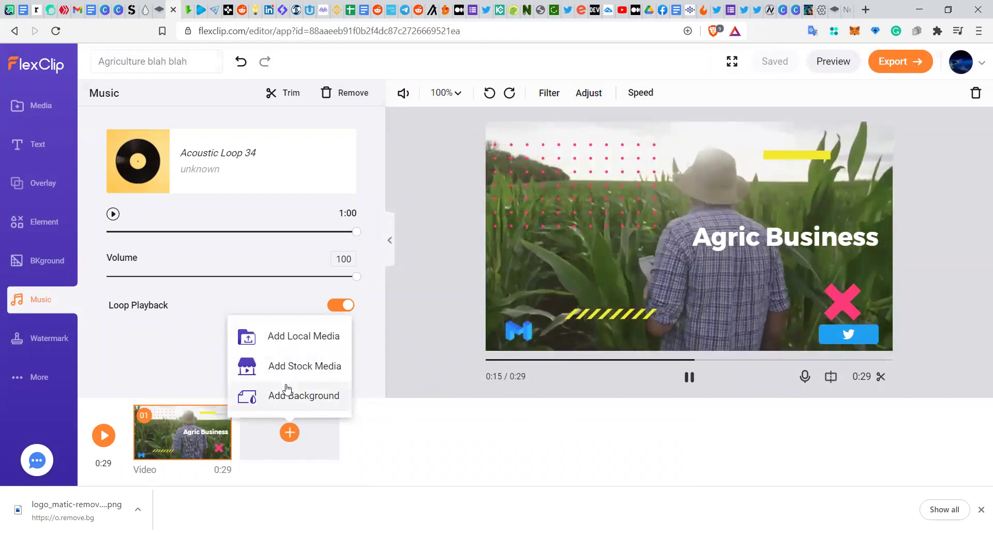
click(690, 377)
- Add a background scene after the farmer clip and make it white
mouse_move(324, 424)
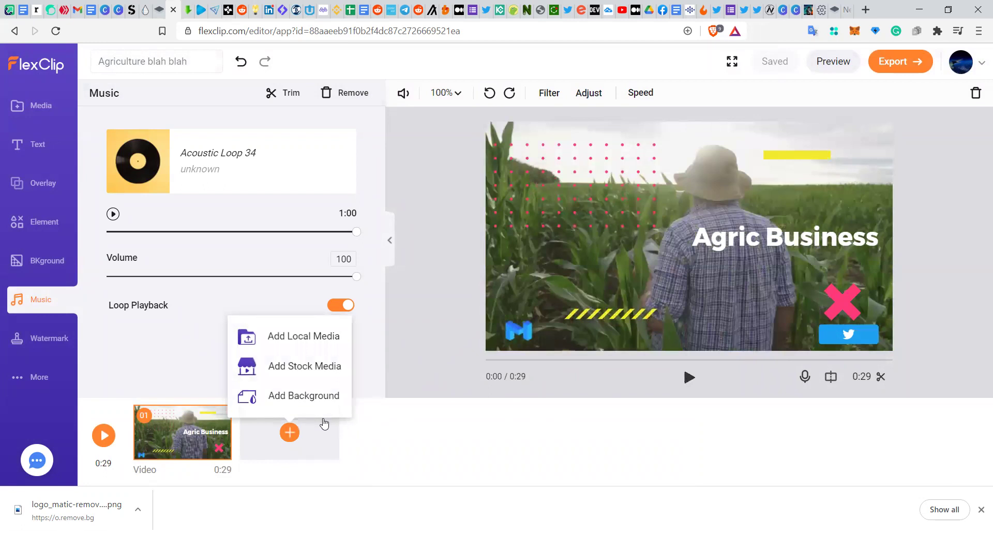
click(293, 399)
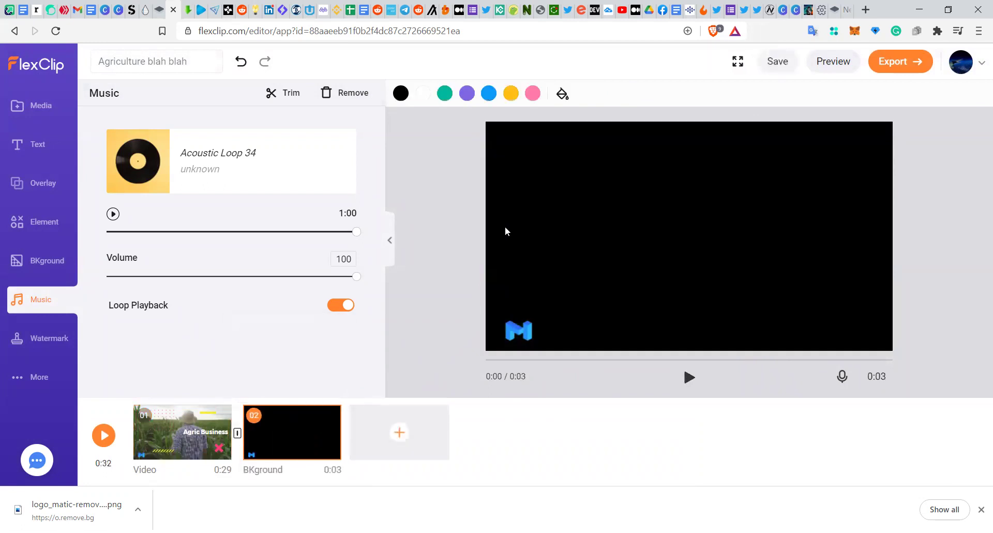
click(423, 94)
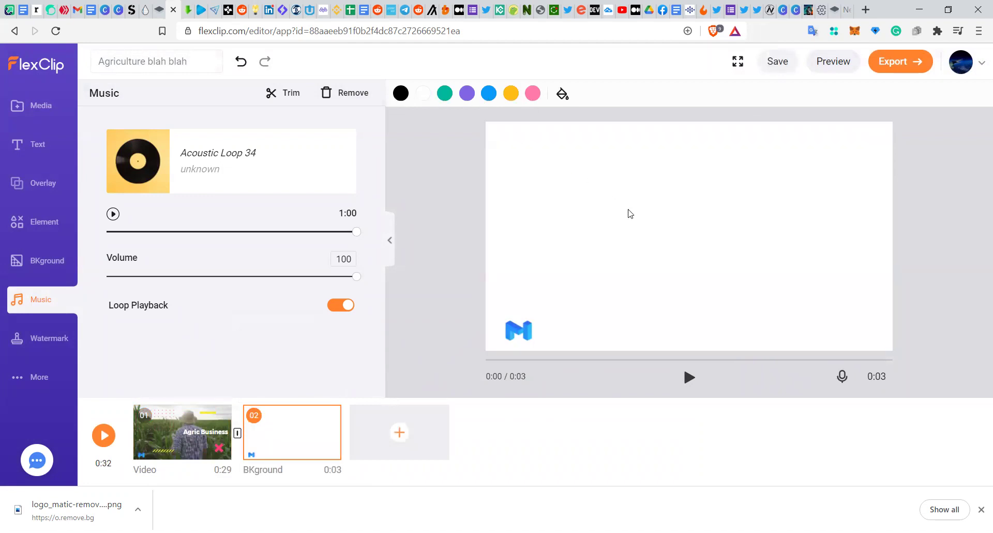
- Add the 0:20 stock video of a person holding a tablet in a dry crop field to the media library
click(47, 140)
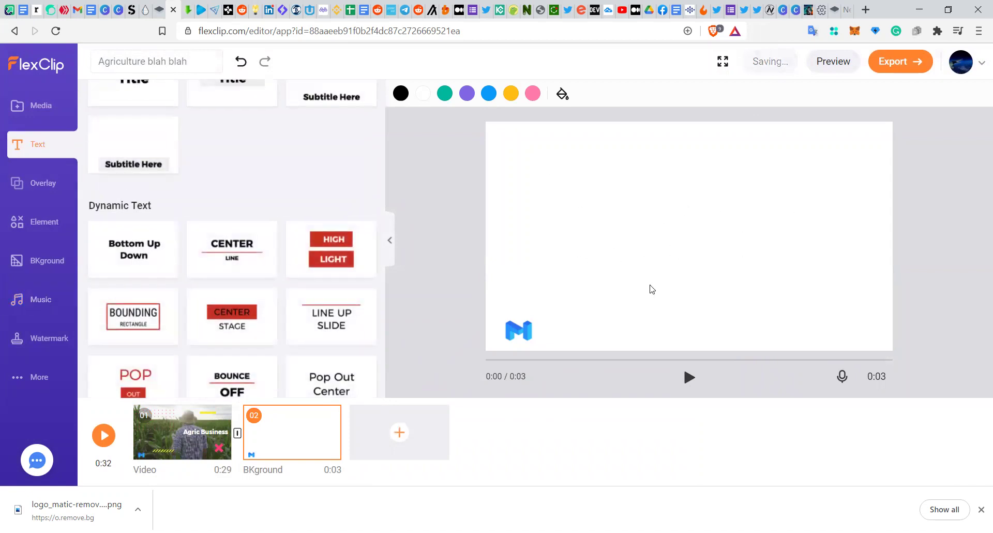
click(55, 105)
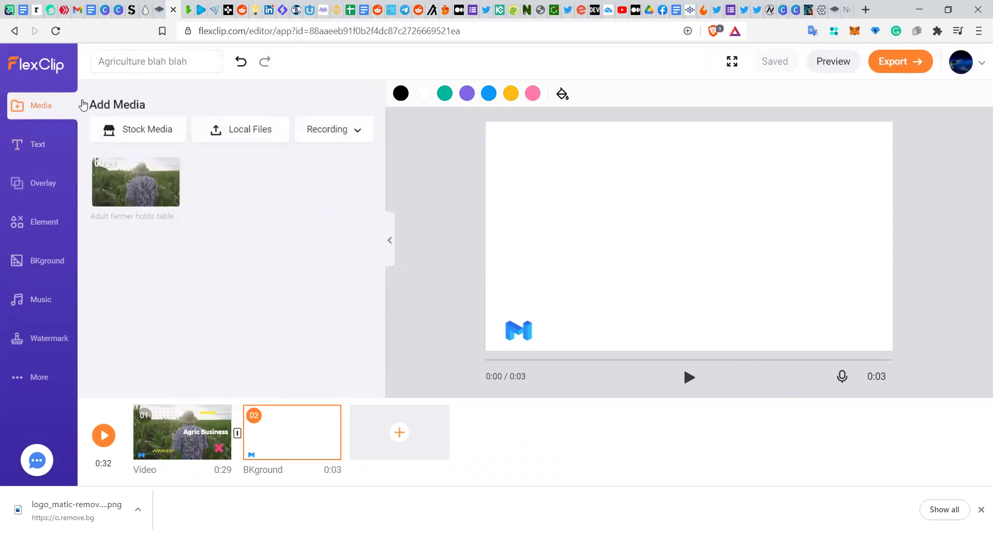
click(170, 131)
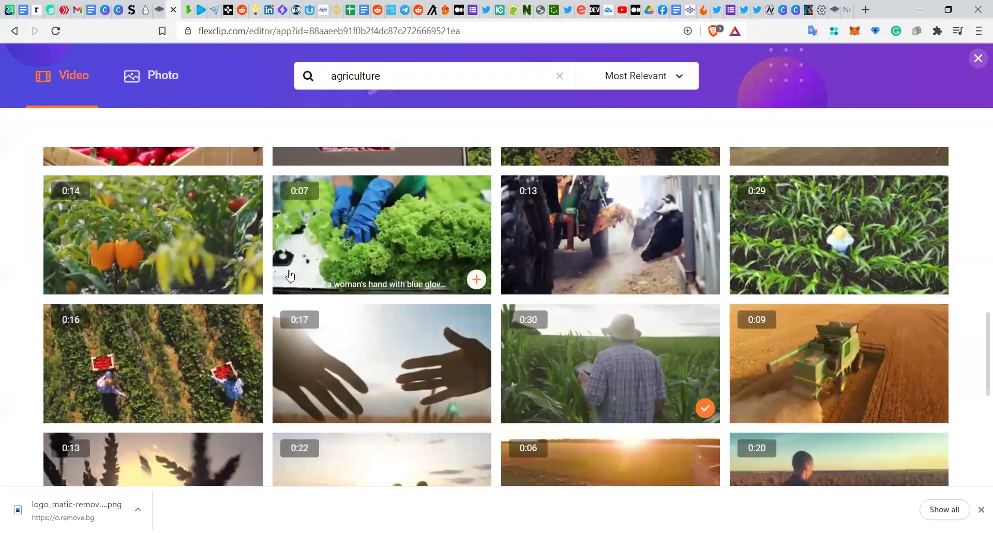
scroll(288, 268, down, 5)
scroll(290, 275, down, 1)
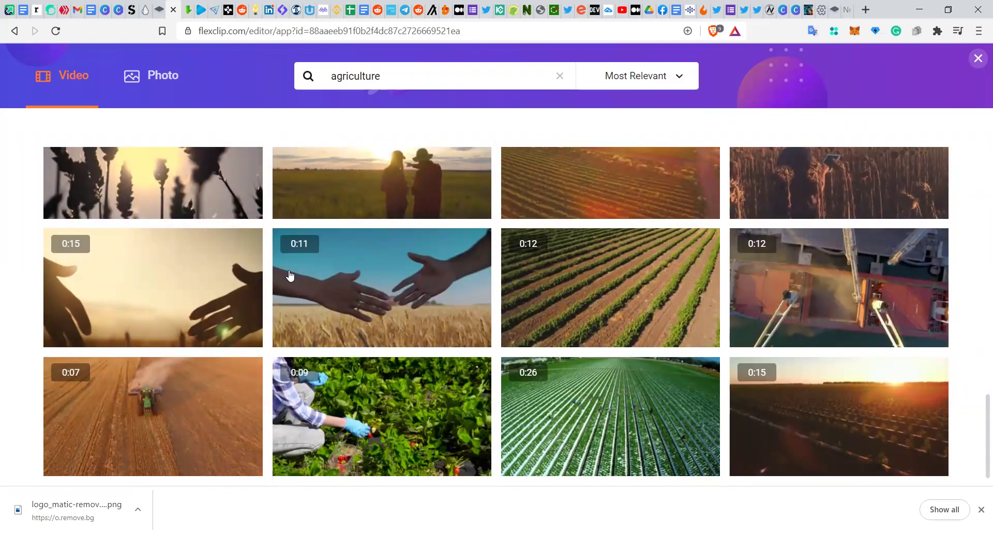
scroll(290, 276, up, 3)
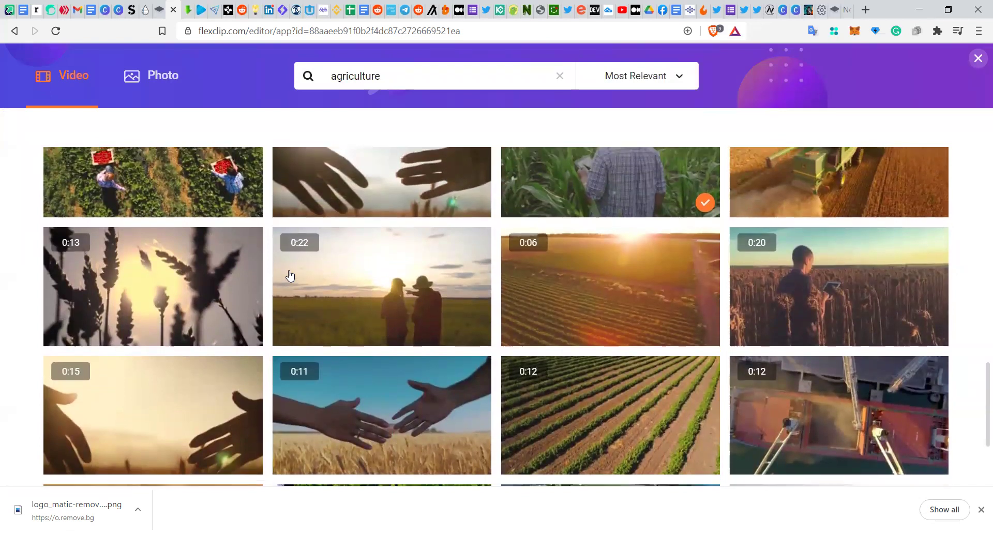
click(290, 275)
key(Return)
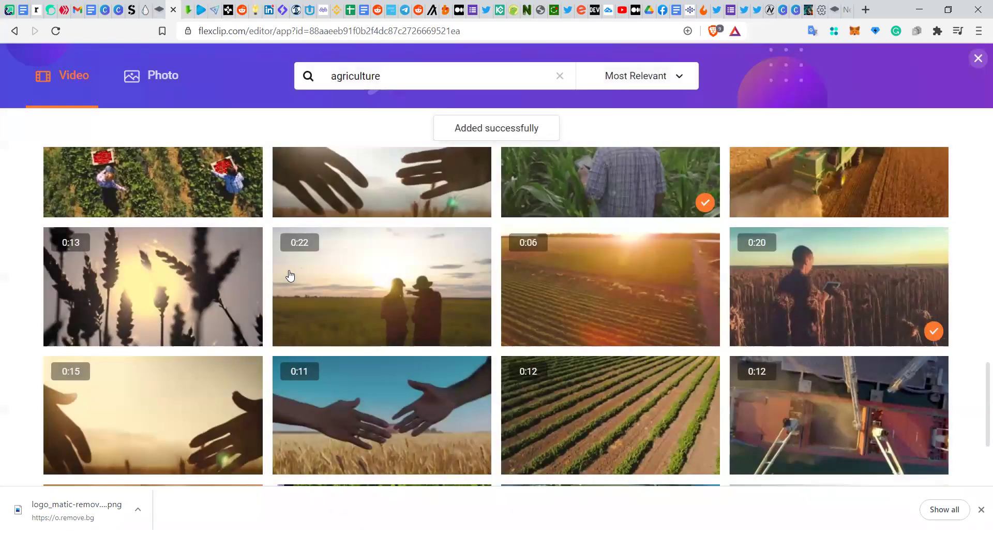
- Add the 0:13 stock video of cows feeding beside a tractor to the media library and return to the editor
scroll(290, 275, up, 8)
scroll(289, 275, up, 4)
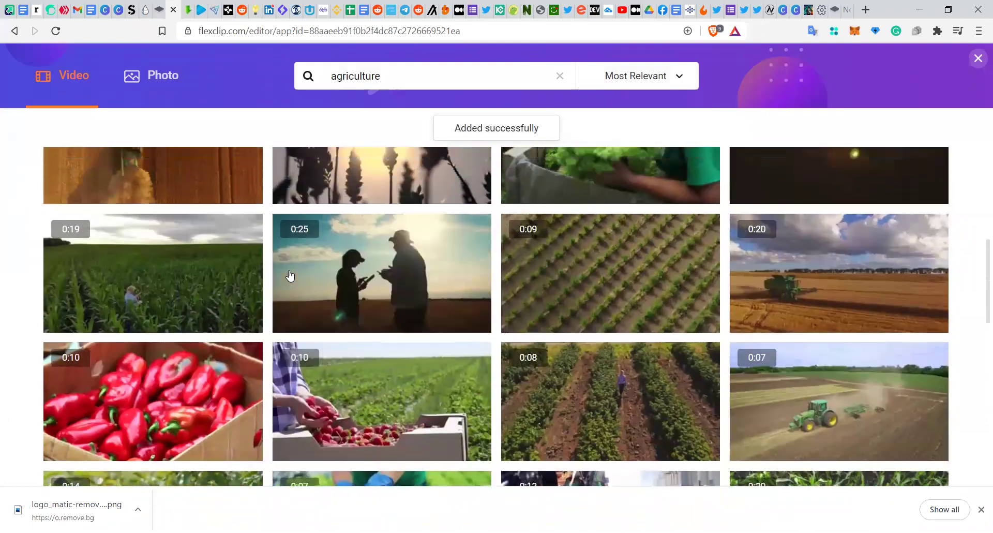
scroll(289, 275, down, 9)
scroll(290, 276, up, 3)
scroll(289, 275, down, 6)
scroll(290, 275, up, 5)
scroll(290, 275, down, 2)
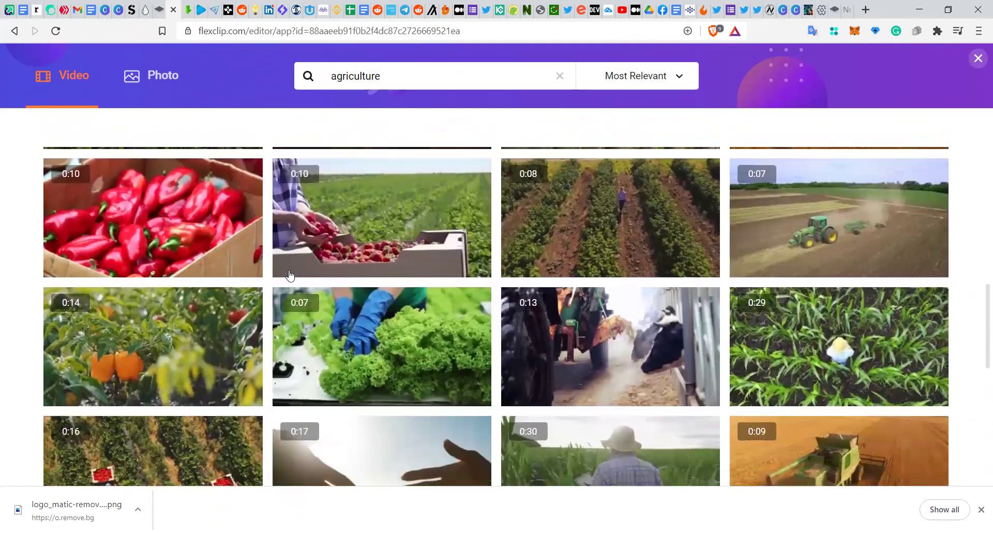
click(610, 346)
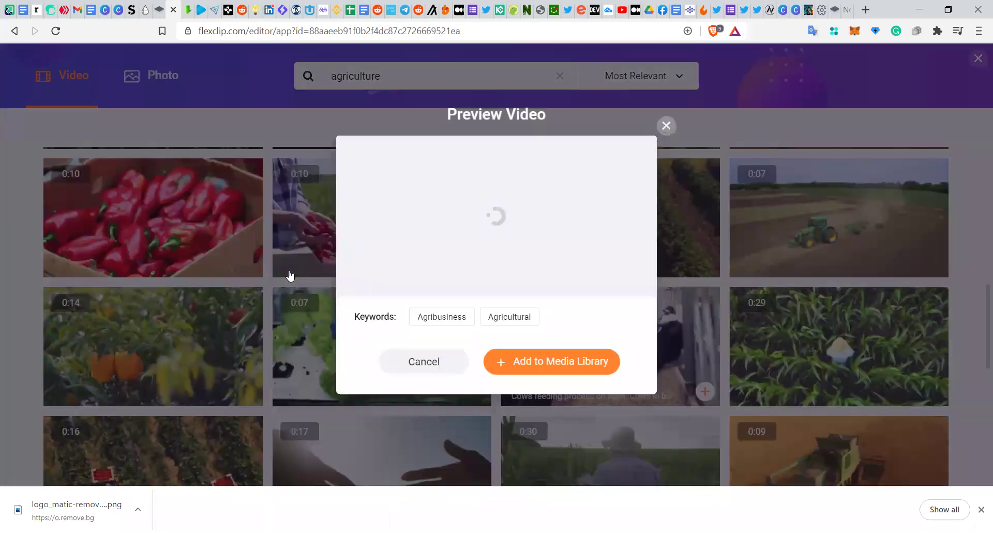
click(552, 362)
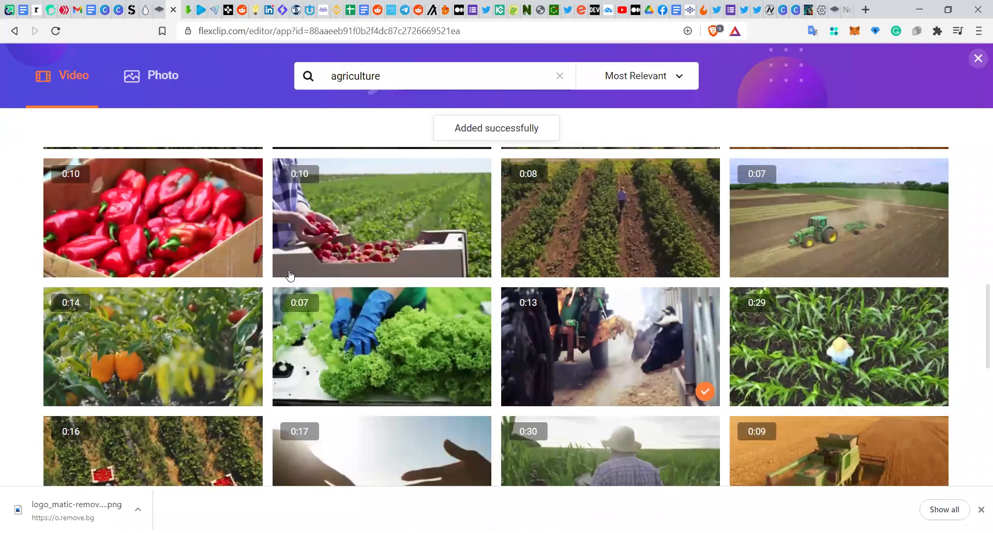
click(979, 58)
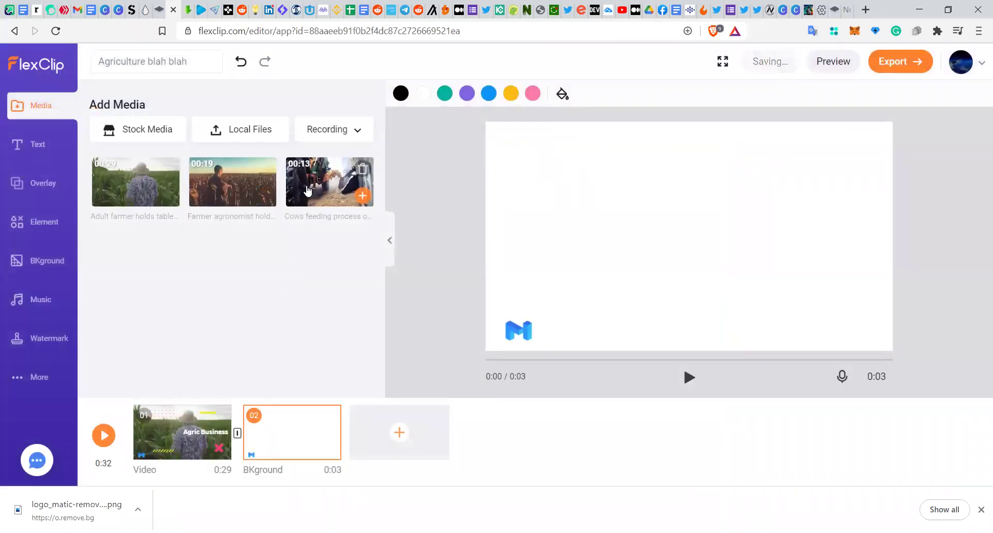
- Fill the white second scene with the full 0:13 cow clip and a new third background scene with the full 0:19 agronomist clip
drag(425, 197, 620, 223)
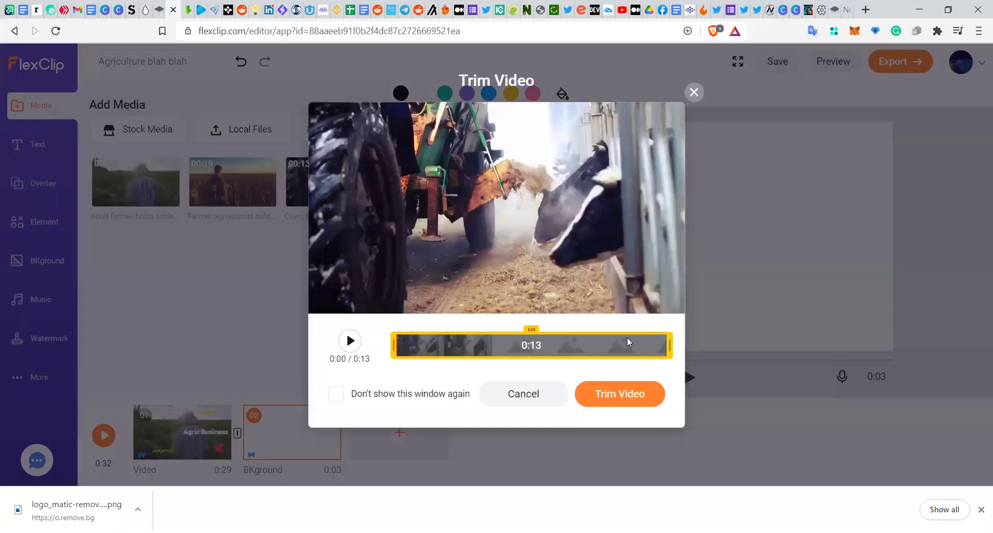
click(620, 393)
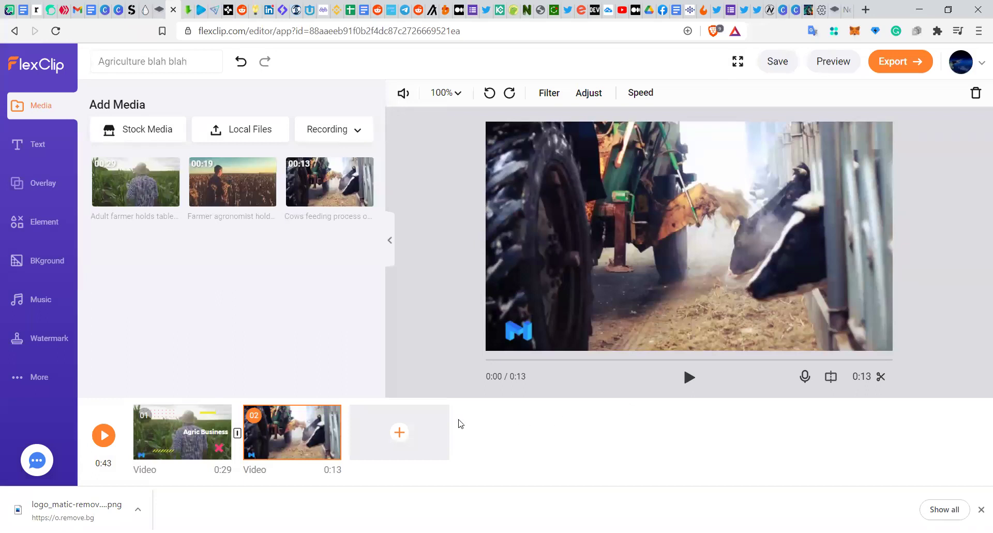
mouse_move(417, 433)
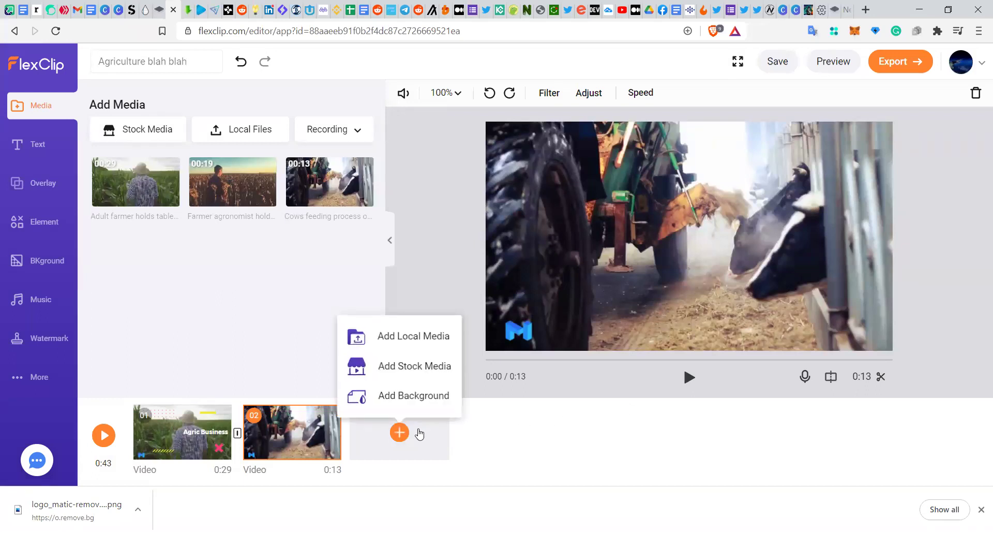
click(394, 399)
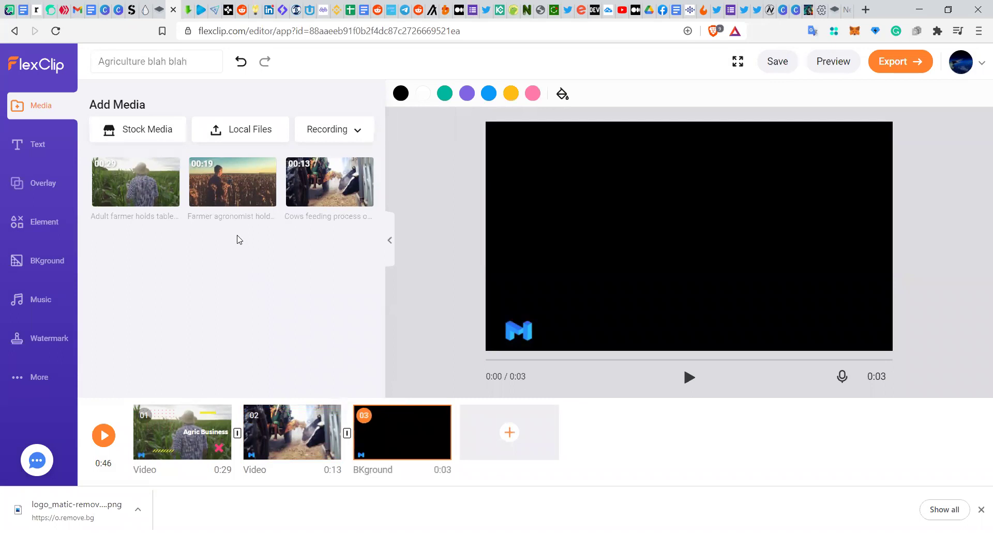
drag(243, 192, 646, 237)
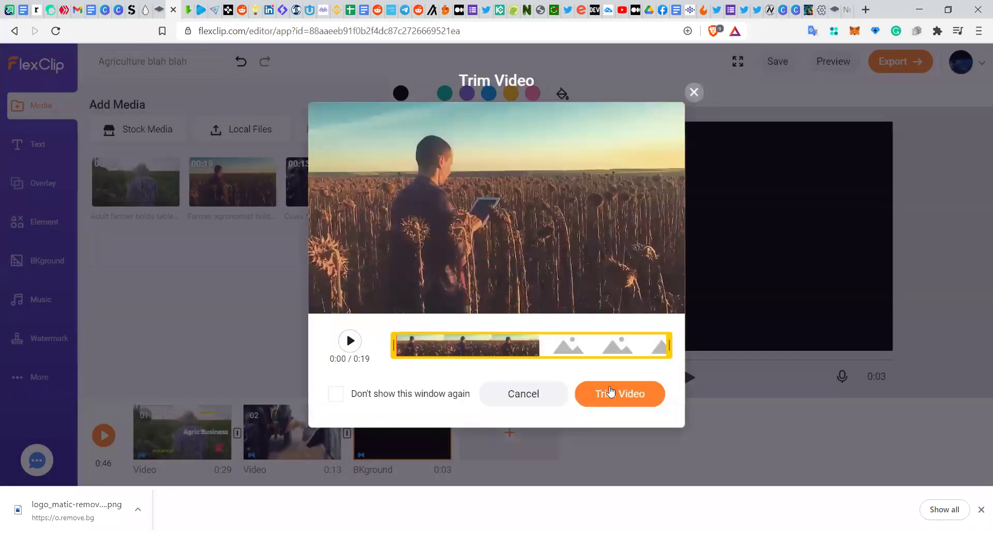
click(609, 396)
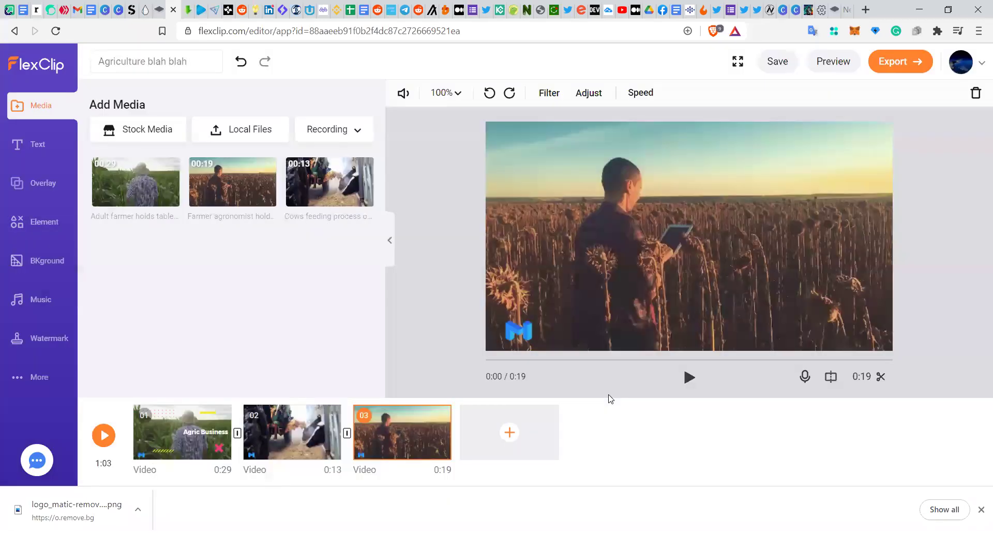
- Play the second scene with the feeding cows briefly
click(265, 453)
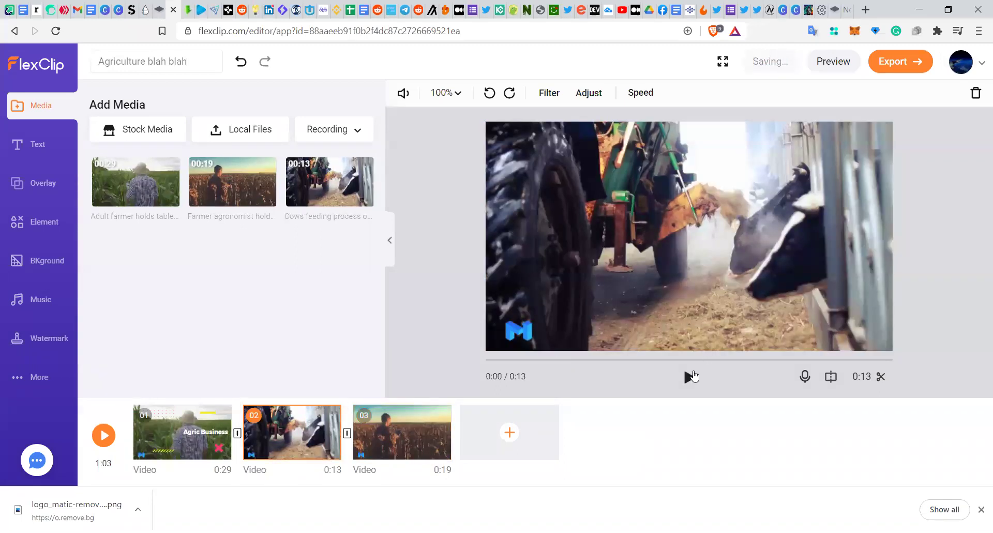
click(690, 376)
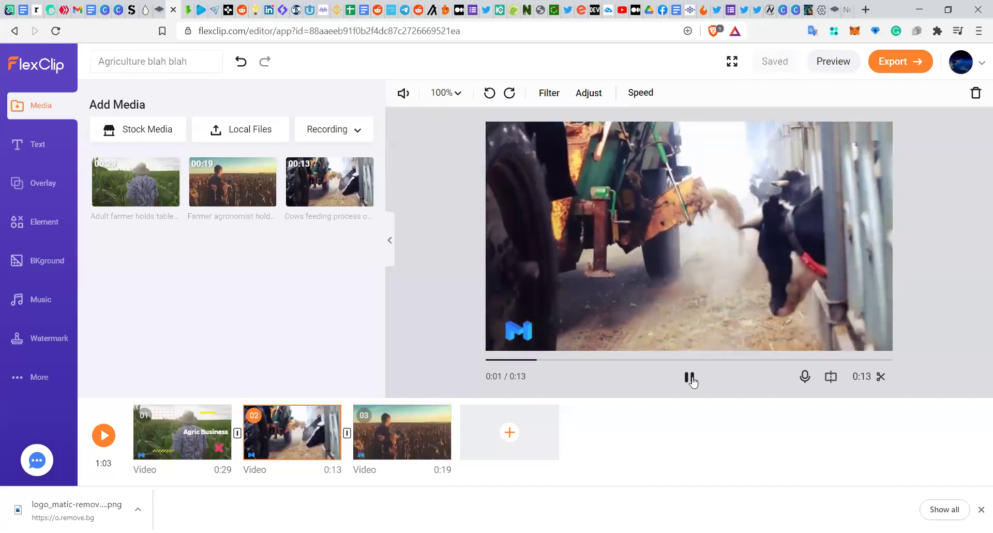
click(691, 377)
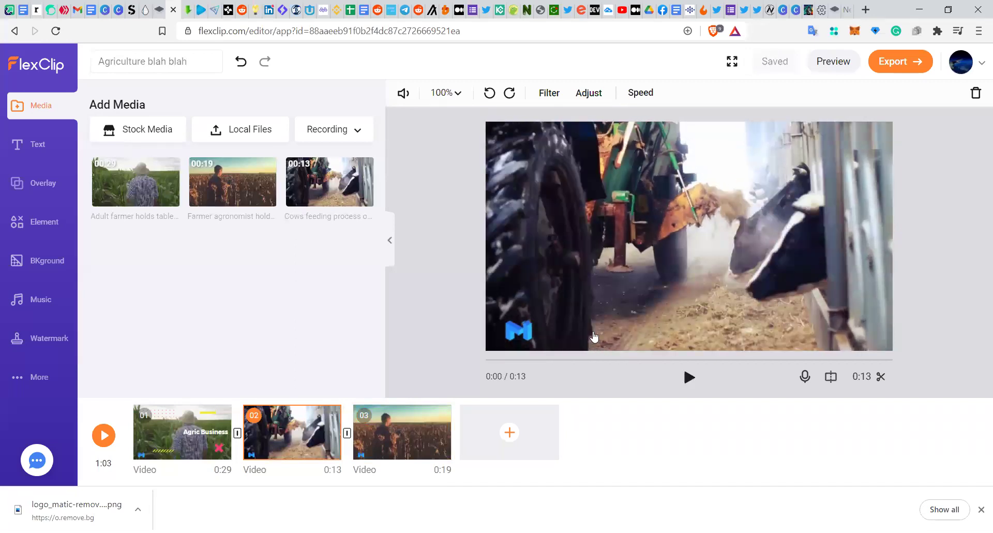
- Add a "Swipe From Right" dynamic text to the cow scene with the title "Livestock Farming" and an empty subtitle
click(31, 154)
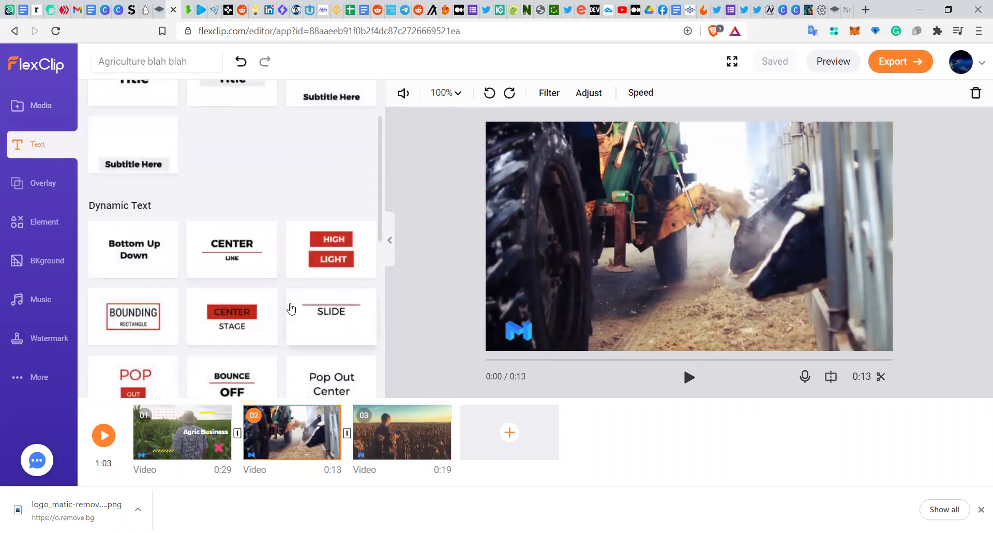
scroll(291, 309, up, 1)
scroll(292, 309, down, 5)
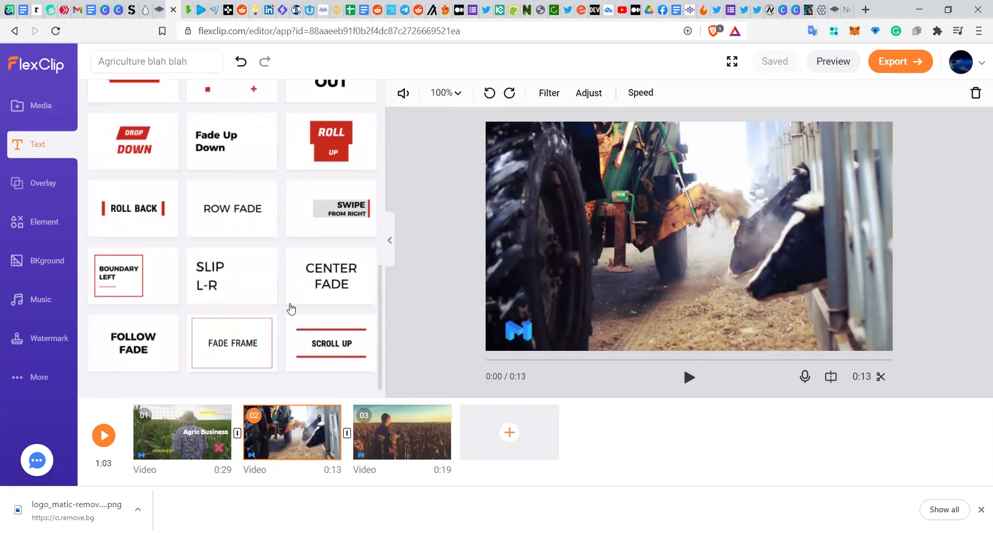
click(331, 208)
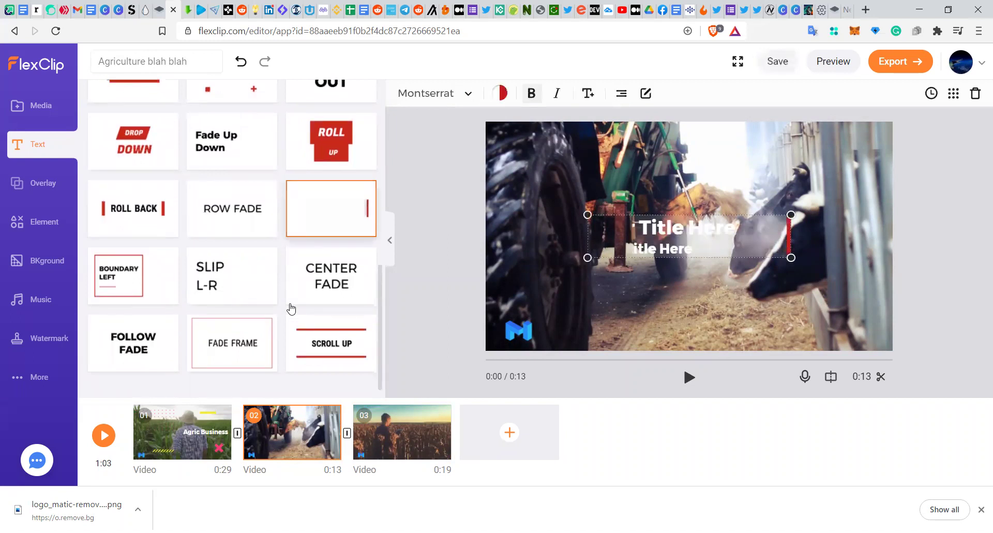
double_click(729, 234)
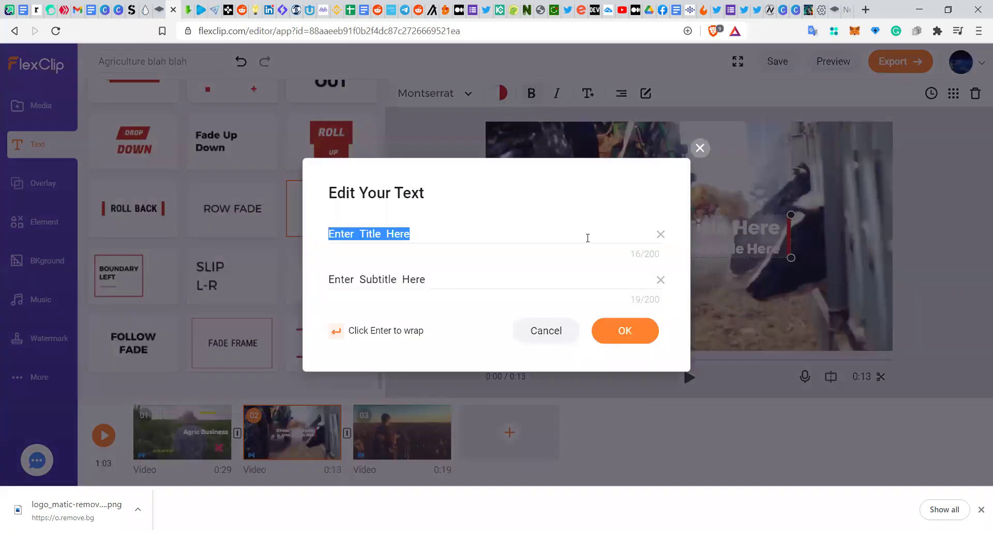
text(Livestock Farming)
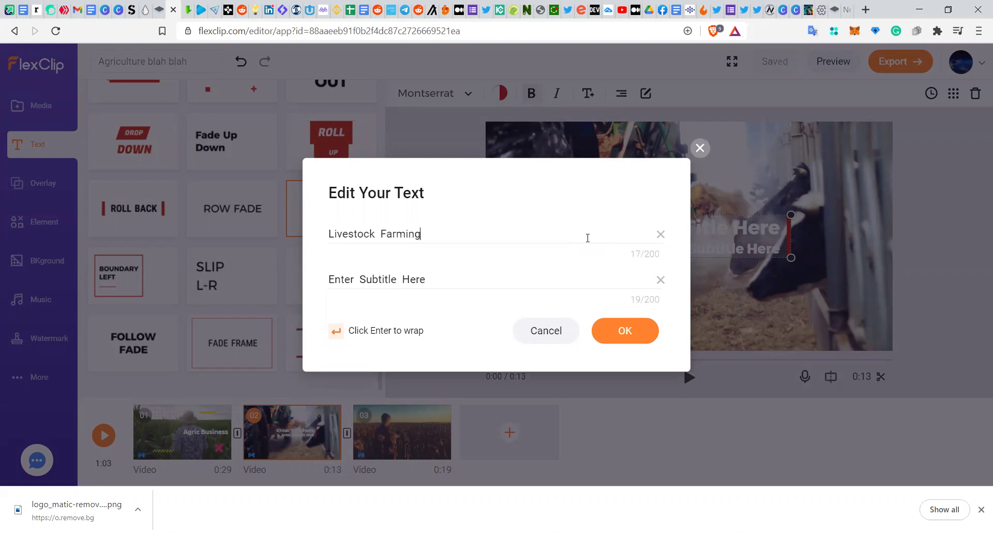
click(480, 281)
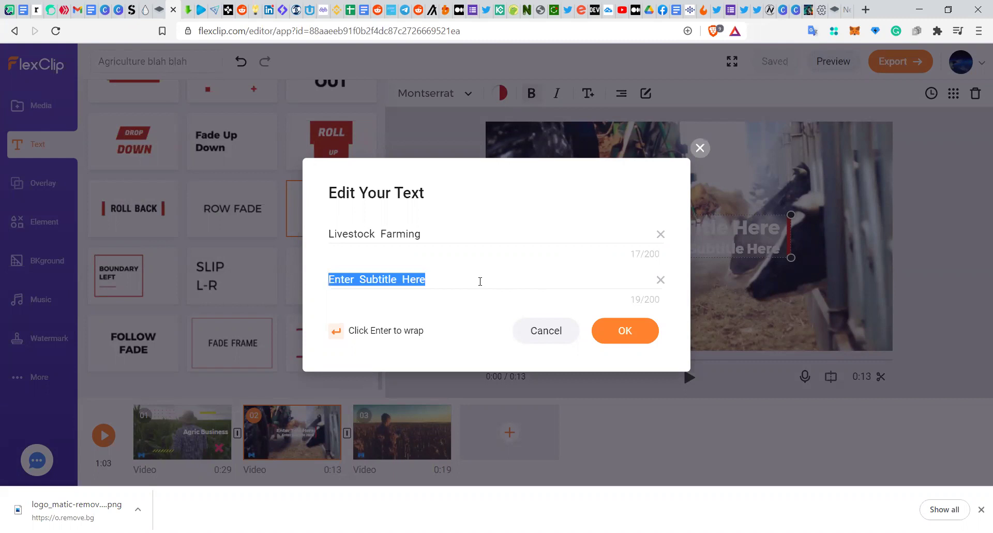
key(BackSpace)
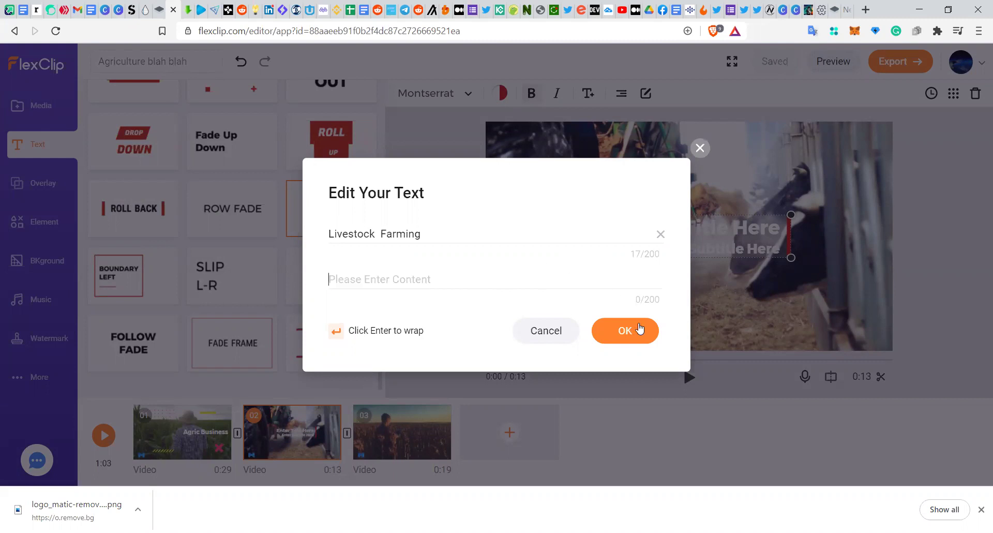
click(640, 332)
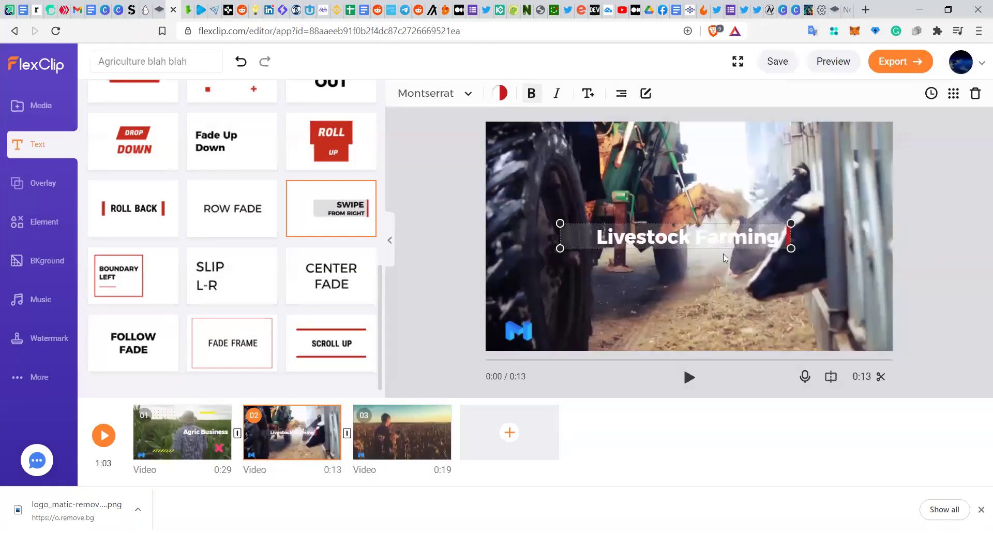
- Try several positions for the "Livestock Farming" title and align it to the bottom-right corner of the video frame
drag(716, 243, 804, 334)
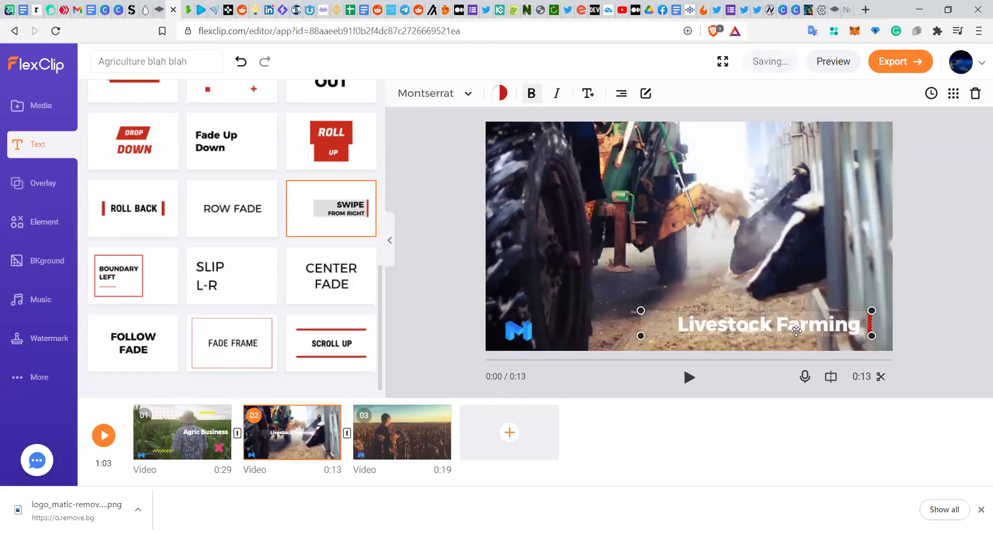
click(976, 64)
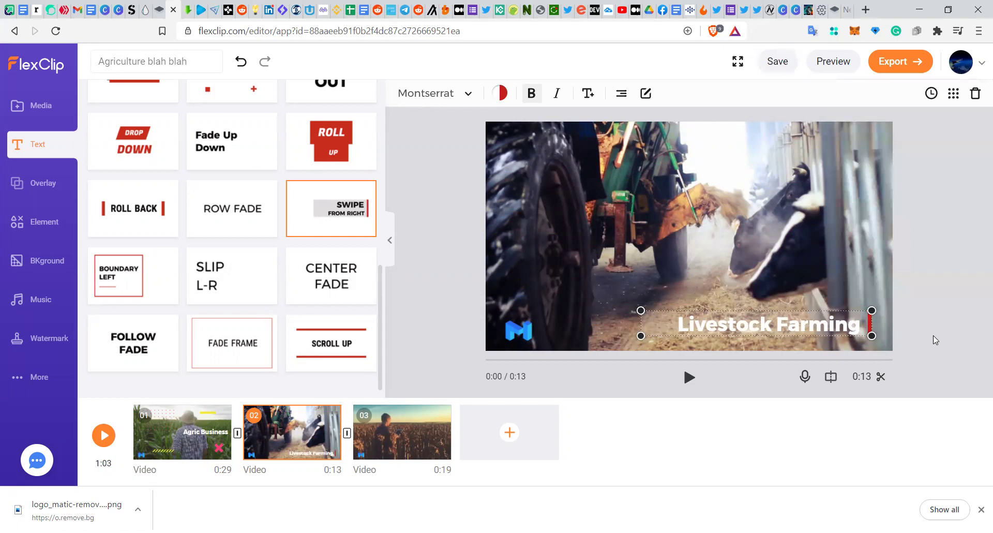
click(954, 93)
click(955, 140)
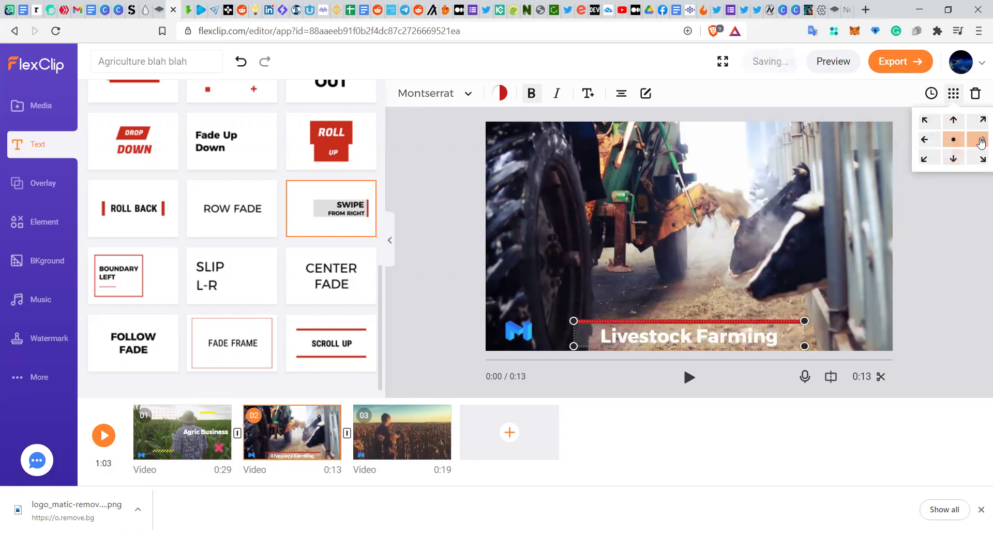
click(981, 141)
click(981, 157)
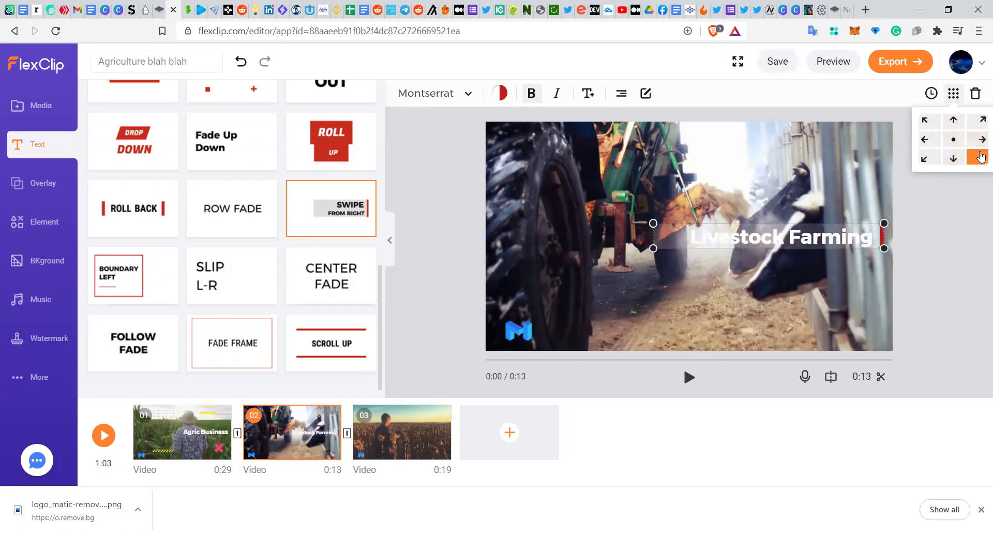
click(959, 141)
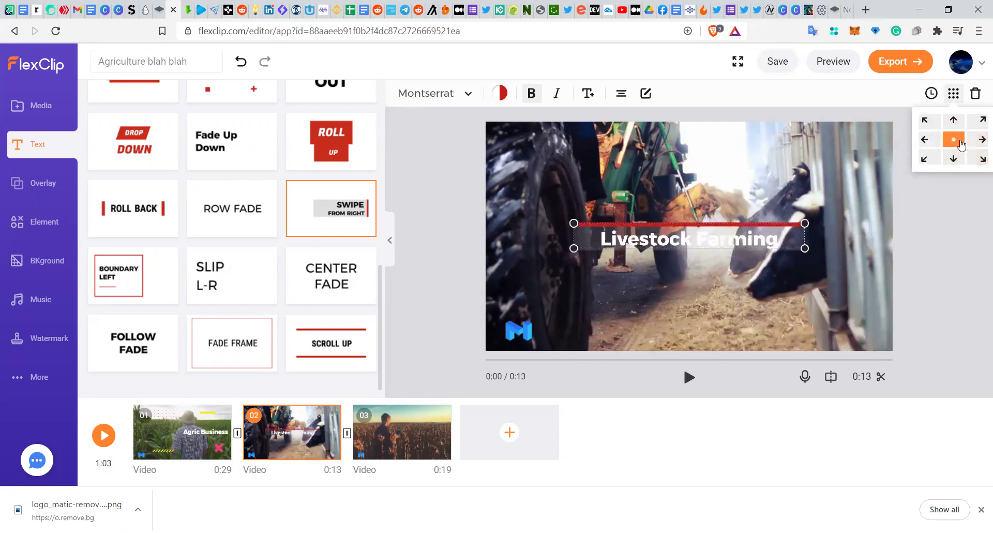
click(928, 124)
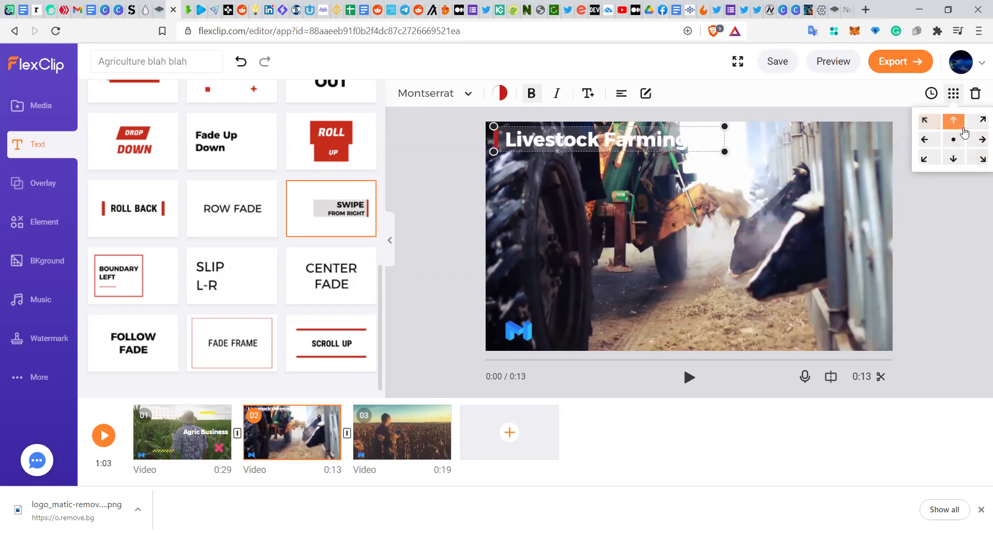
click(962, 157)
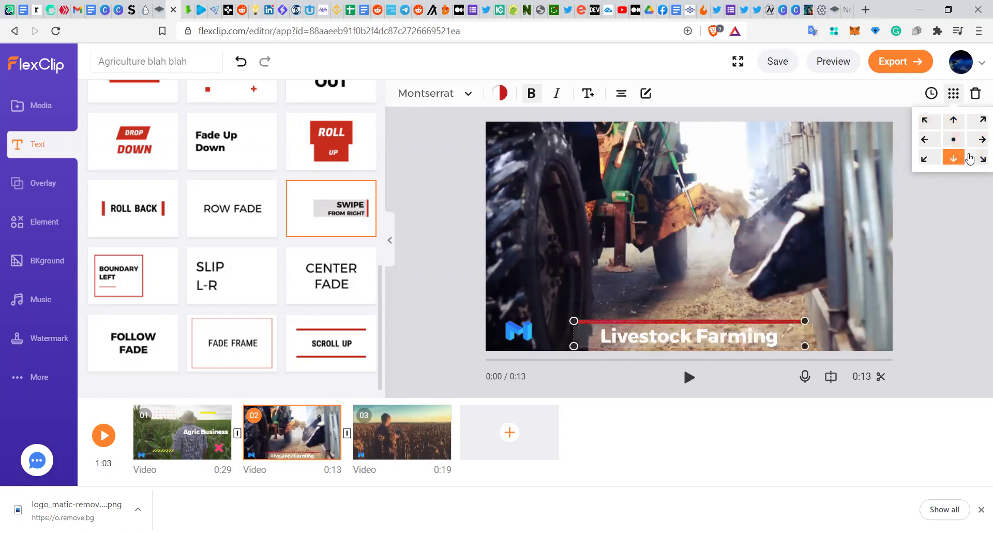
click(979, 158)
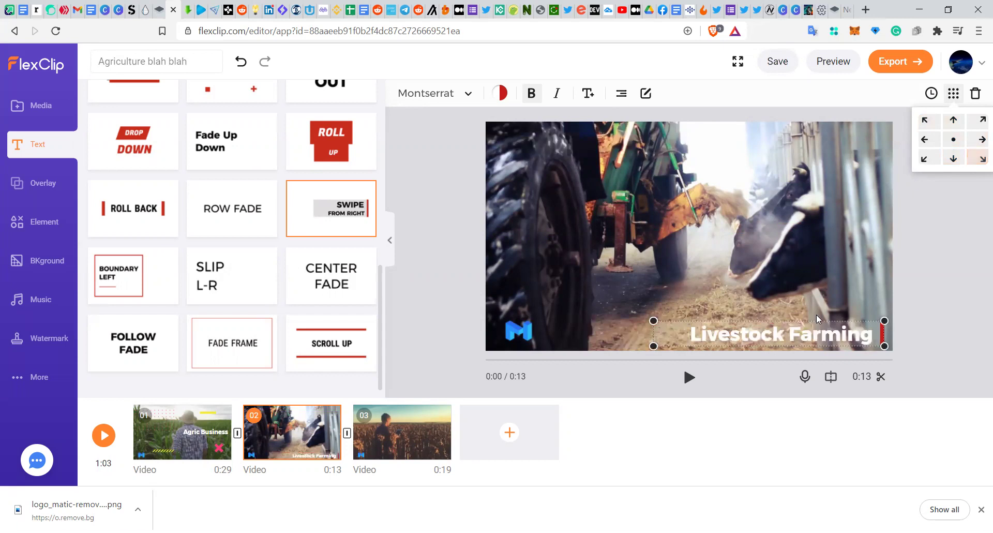
- Play the titled cow scene and the third scene with the agronomist to check both clips
click(690, 377)
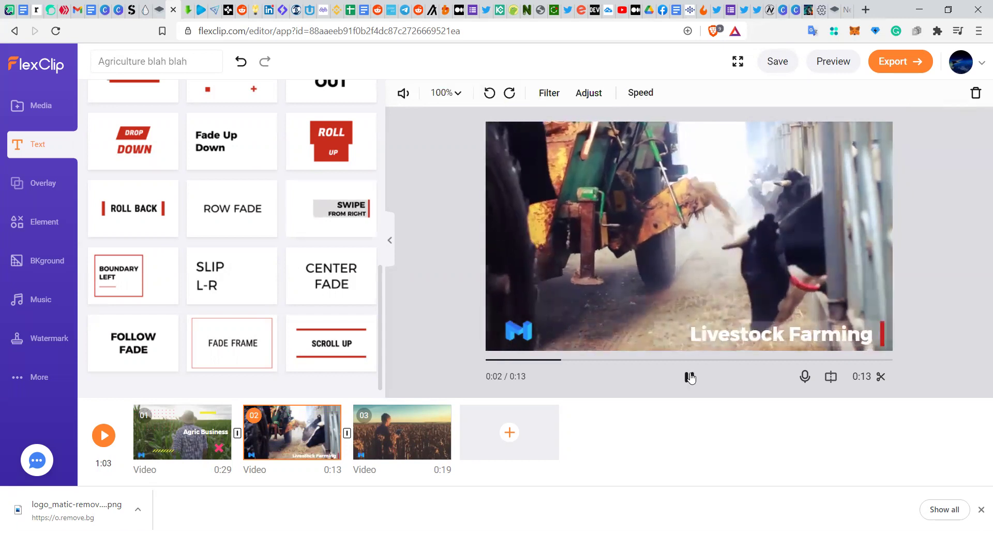
mouse_move(461, 454)
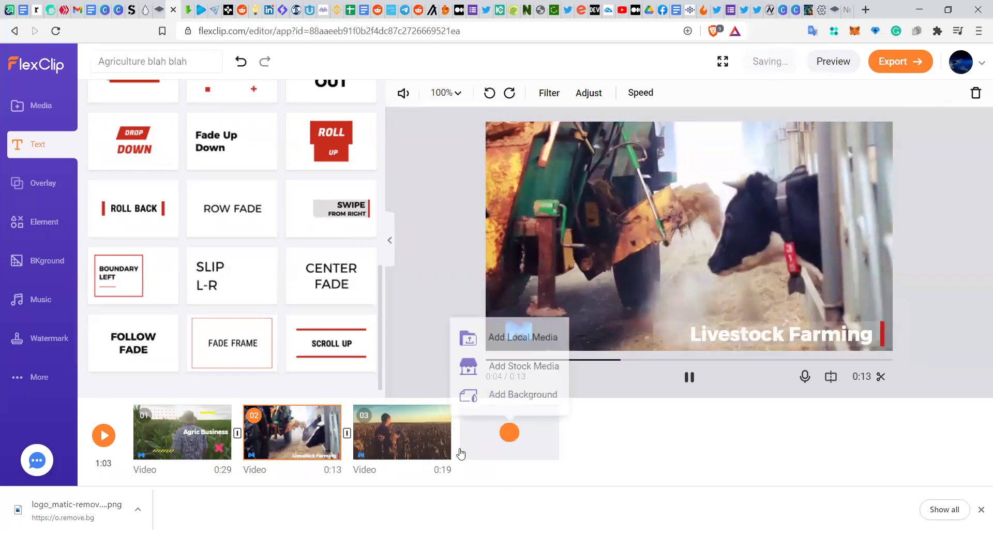
click(413, 436)
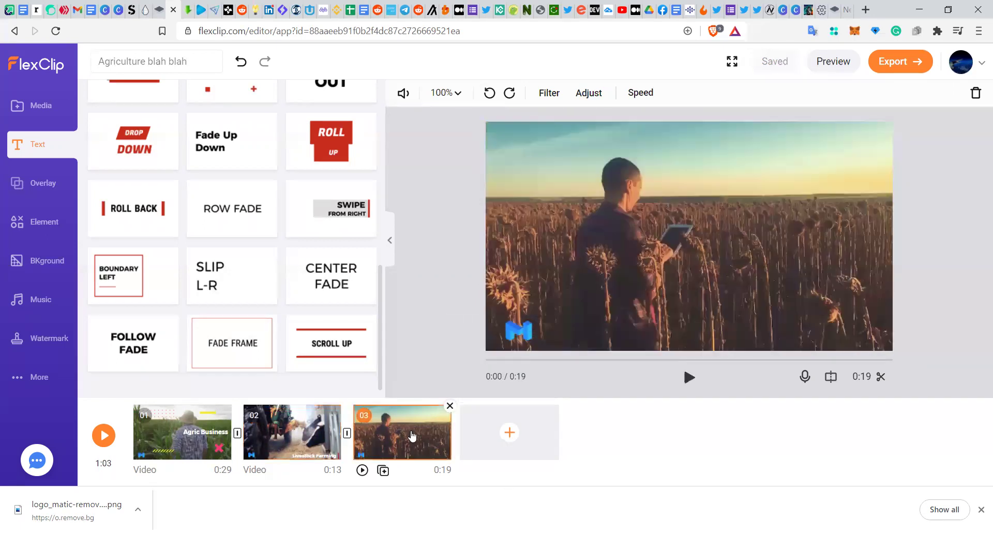
click(689, 379)
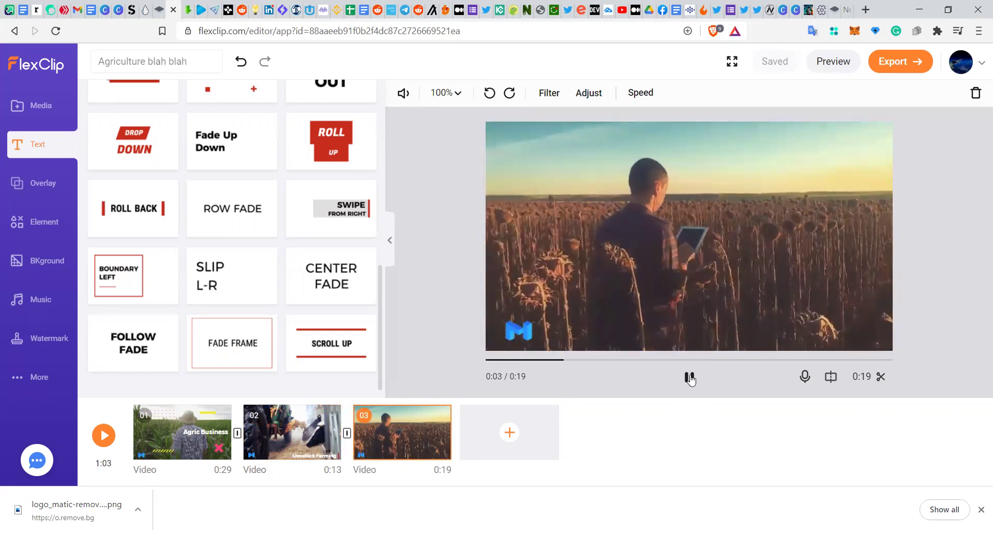
click(690, 379)
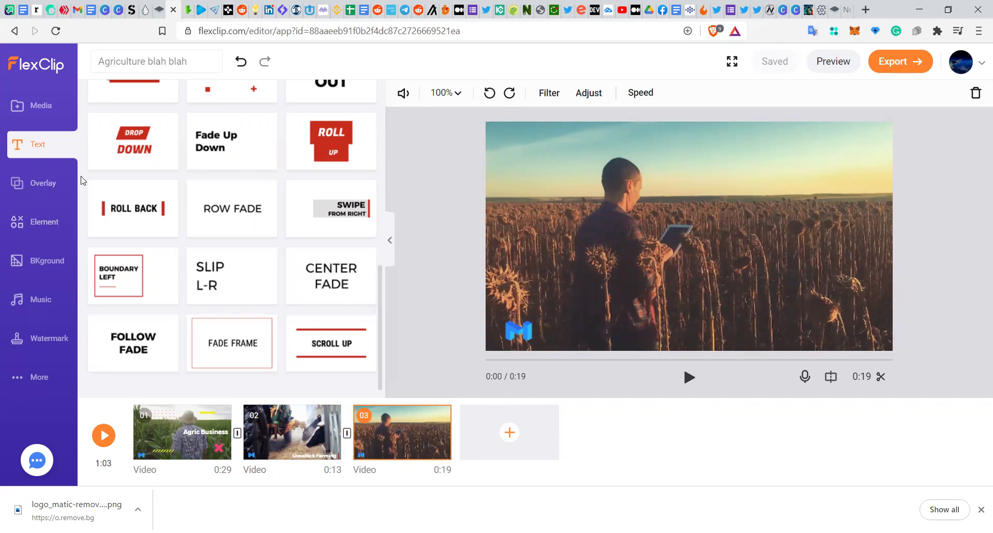
- Add a "Swipe From Right" dynamic text to the agronomist scene with the title "sunflower Farm" and an empty subtitle
click(330, 222)
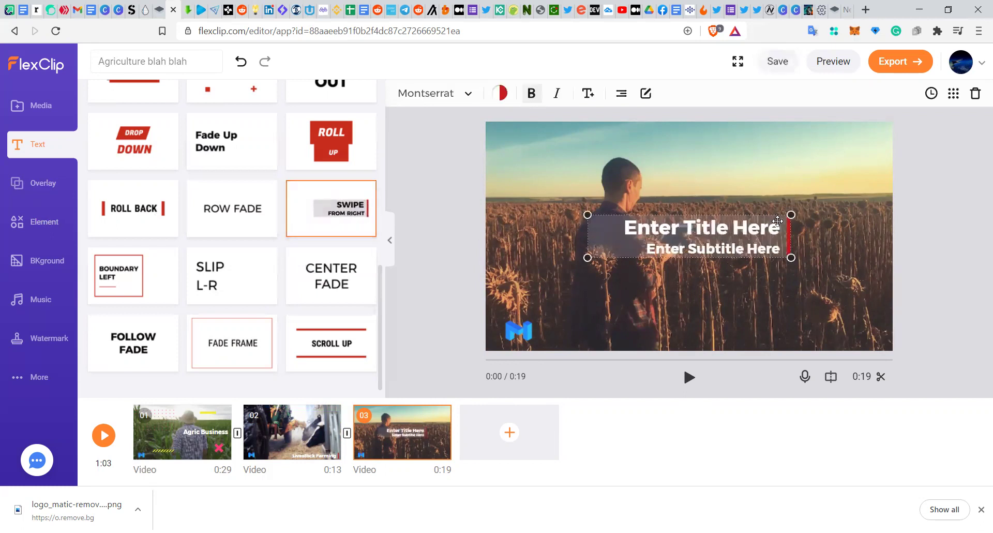
double_click(766, 231)
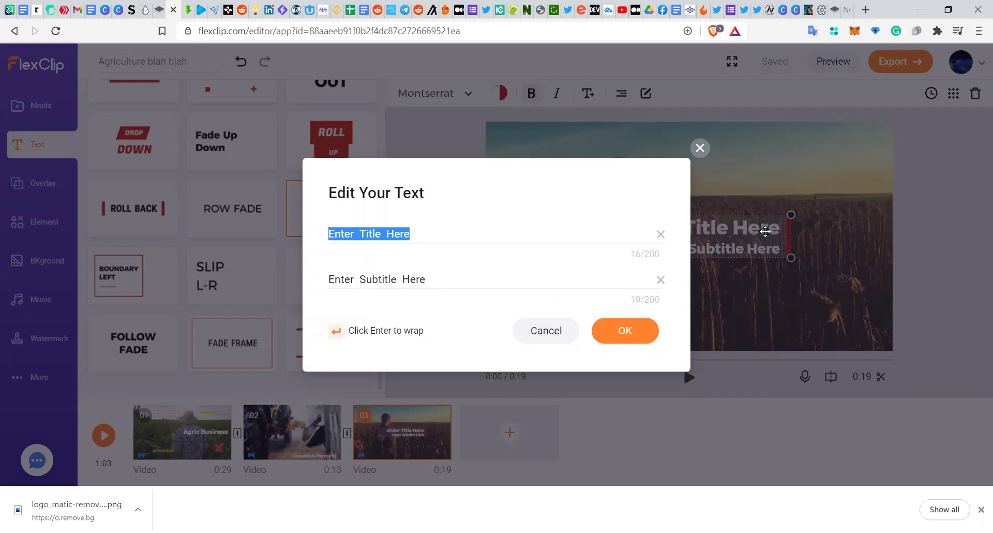
text(F)
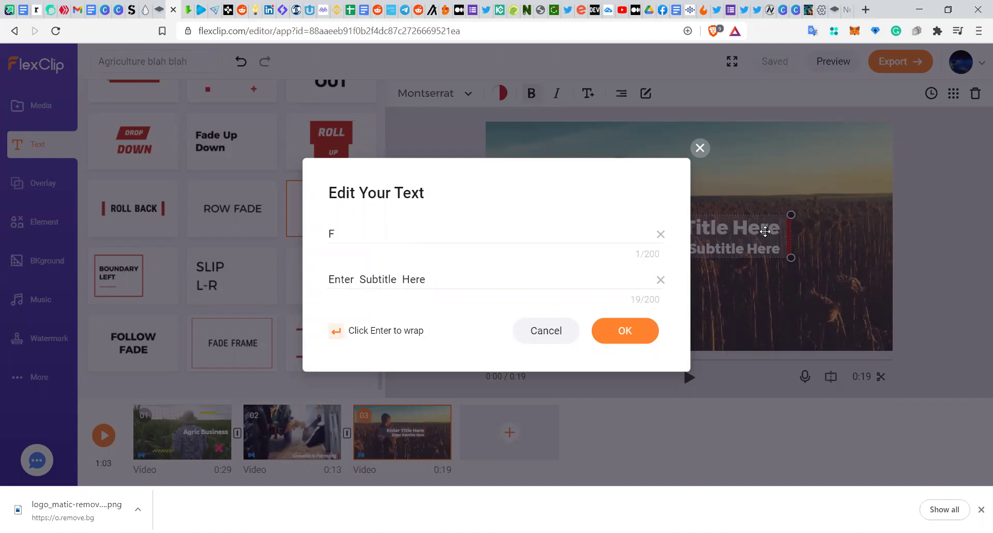
key(BackSpace)
text(M)
key(BackSpace)
key(BackSpace)
text(sunflower Farm)
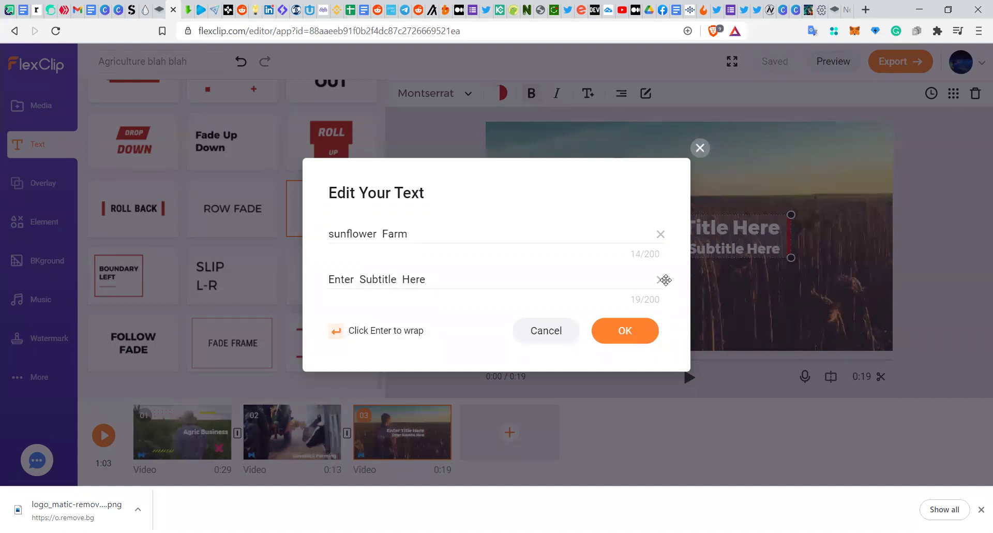
click(661, 280)
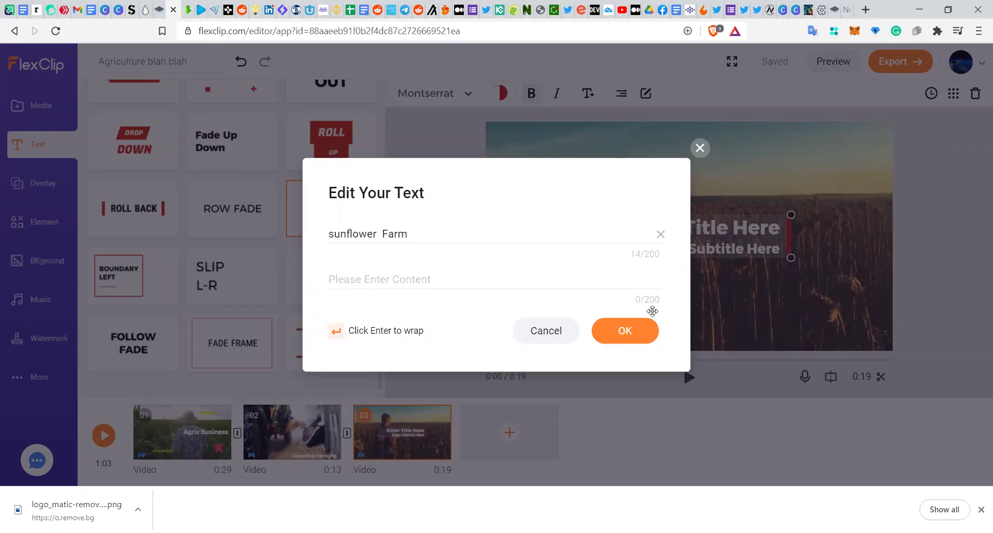
click(648, 333)
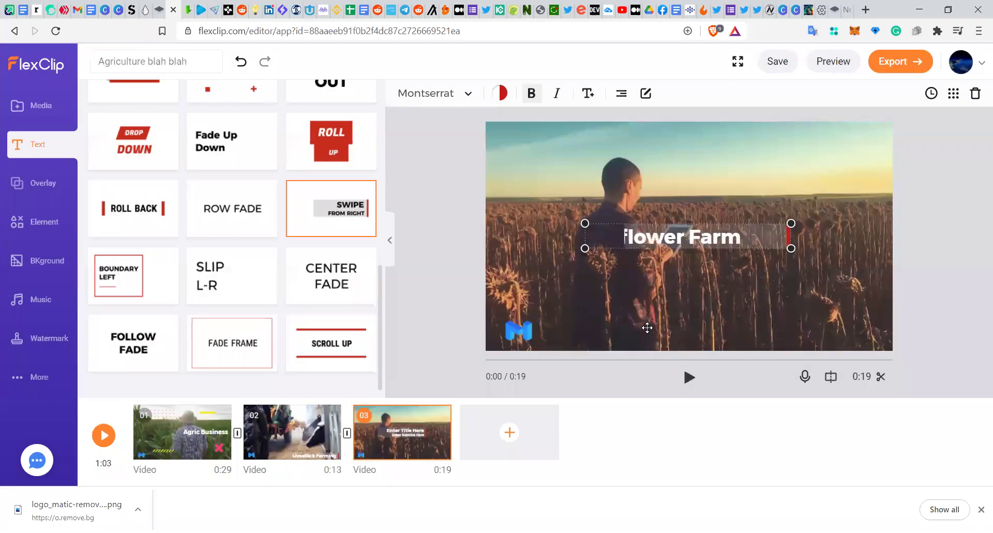
- Capitalize the first letter of the agronomist scene's title so it reads "Sunflower Farm"
double_click(637, 237)
triple_click(450, 229)
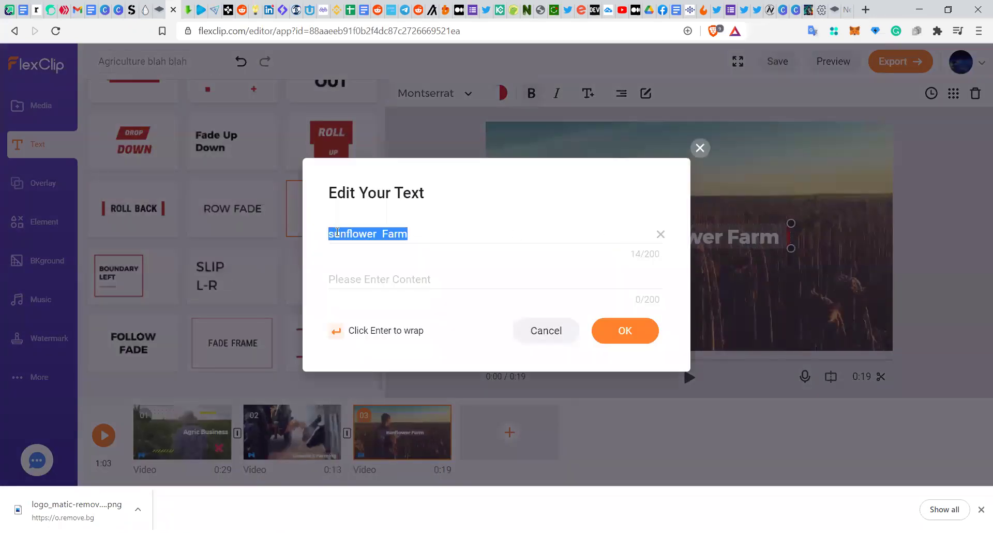
click(335, 233)
key(BackSpace)
text(S)
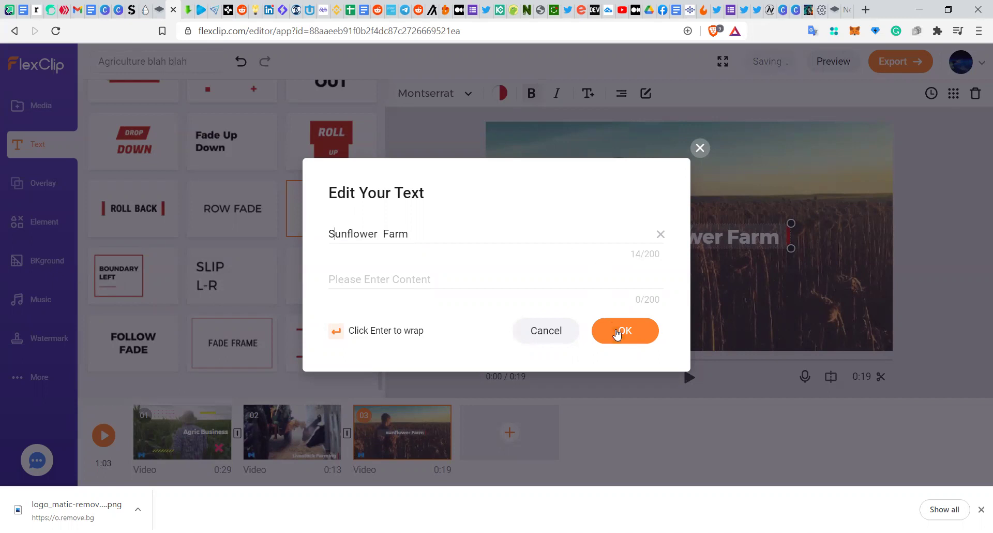
click(616, 330)
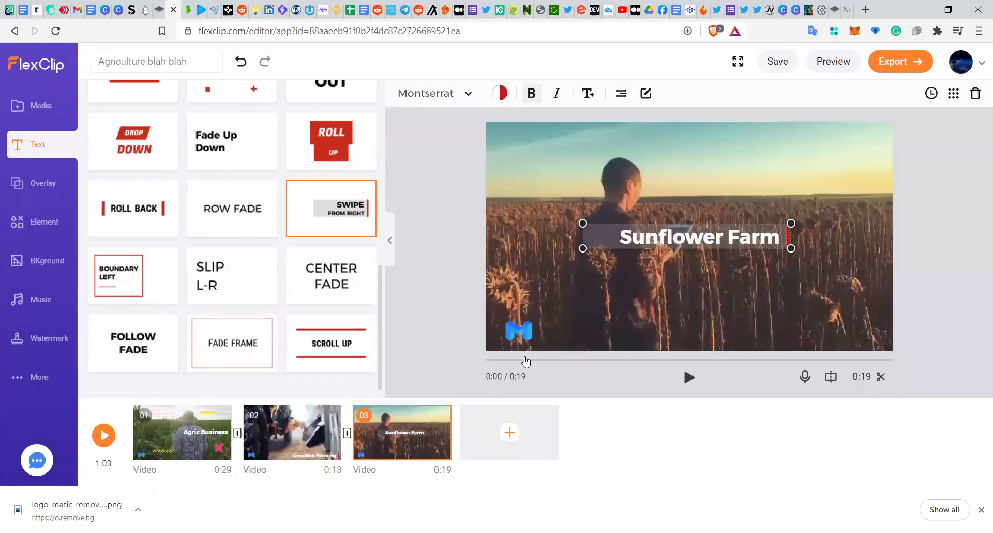
- Preview the whole video through to the Sunflower Farm scene and pause the playback there
mouse_move(168, 415)
click(103, 435)
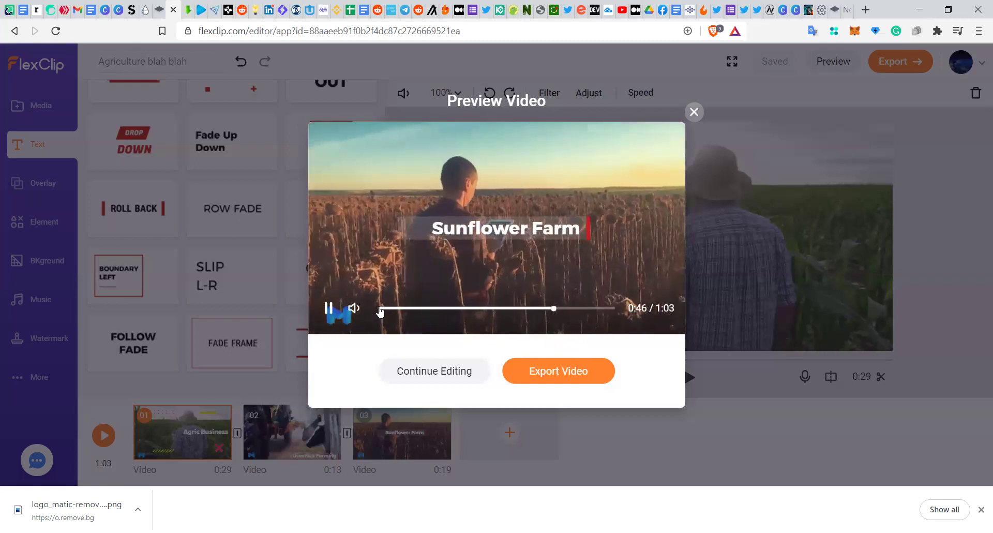
click(330, 310)
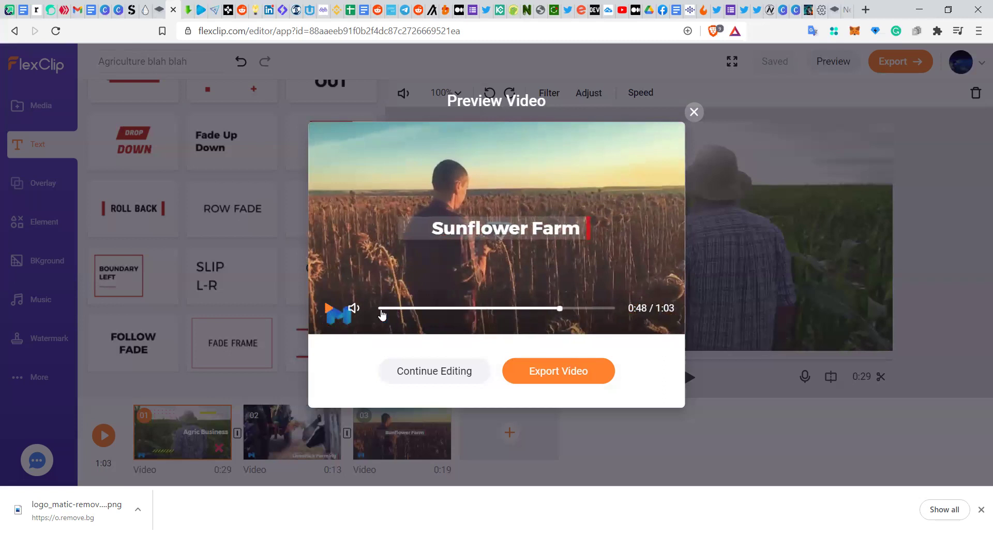
- Start exporting the video and choose 1080p as the export resolution
click(583, 381)
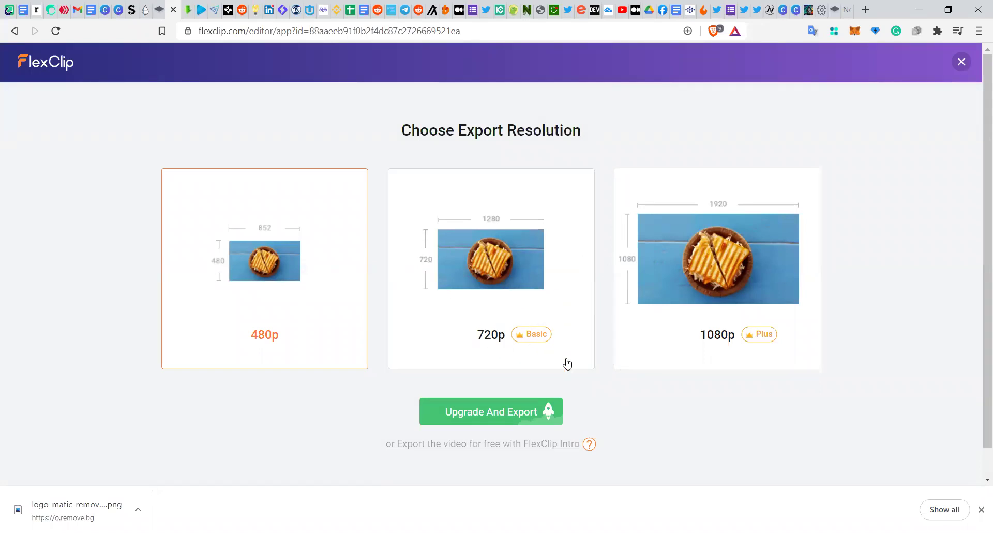
click(651, 305)
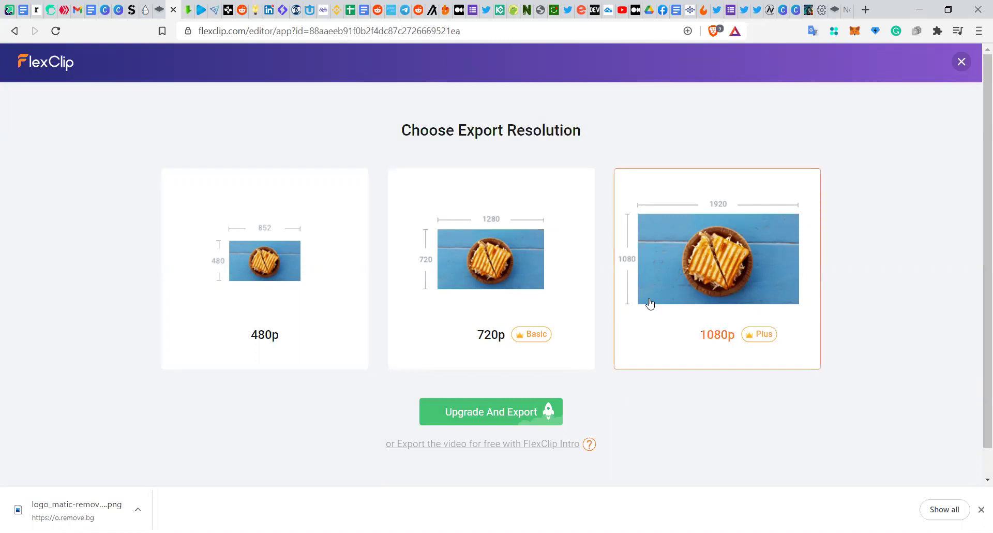